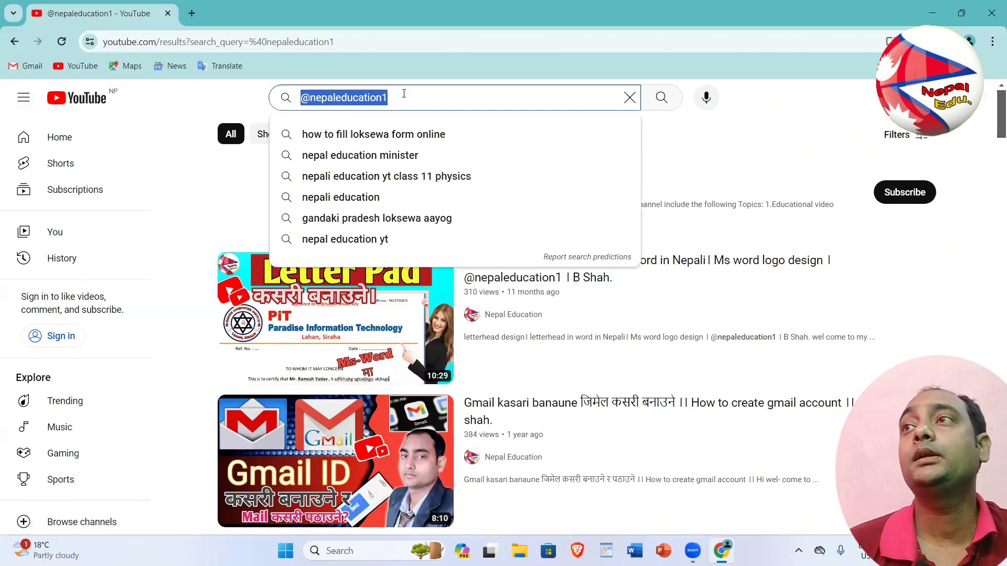
# Search YouTube for 'mr small kids', then close the browser window
pyautogui.write('mr ')
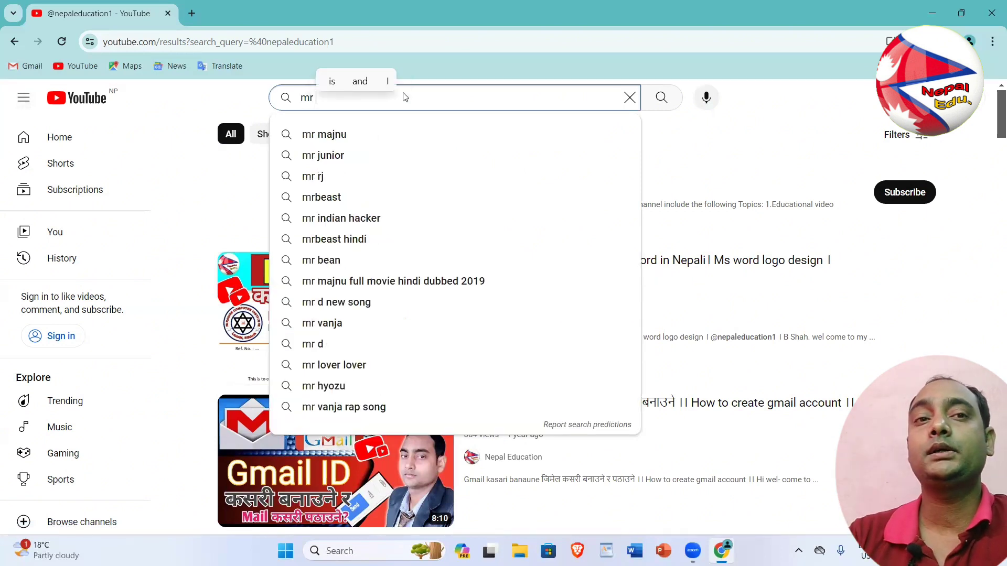
pyautogui.write('small ')
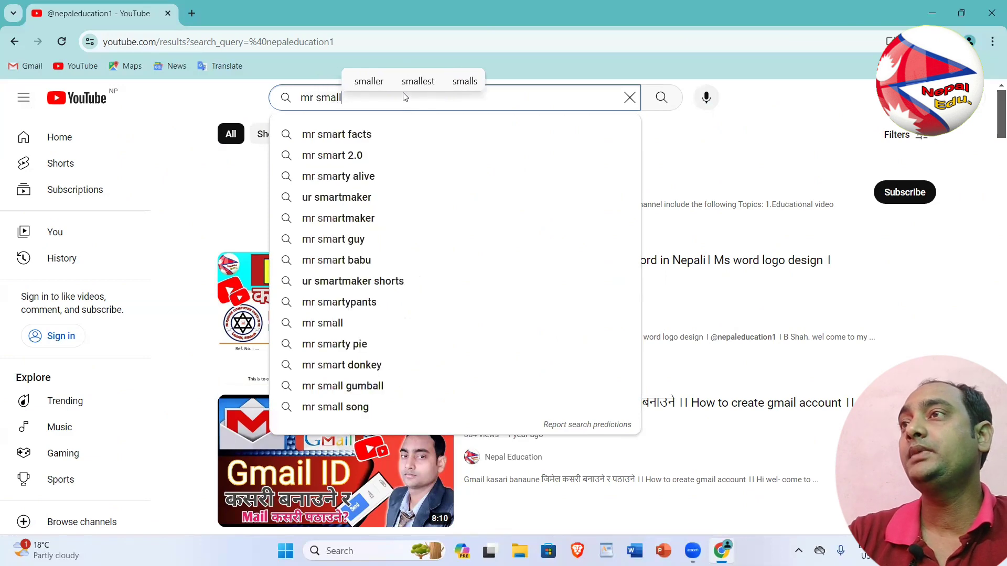
pyautogui.write('kids')
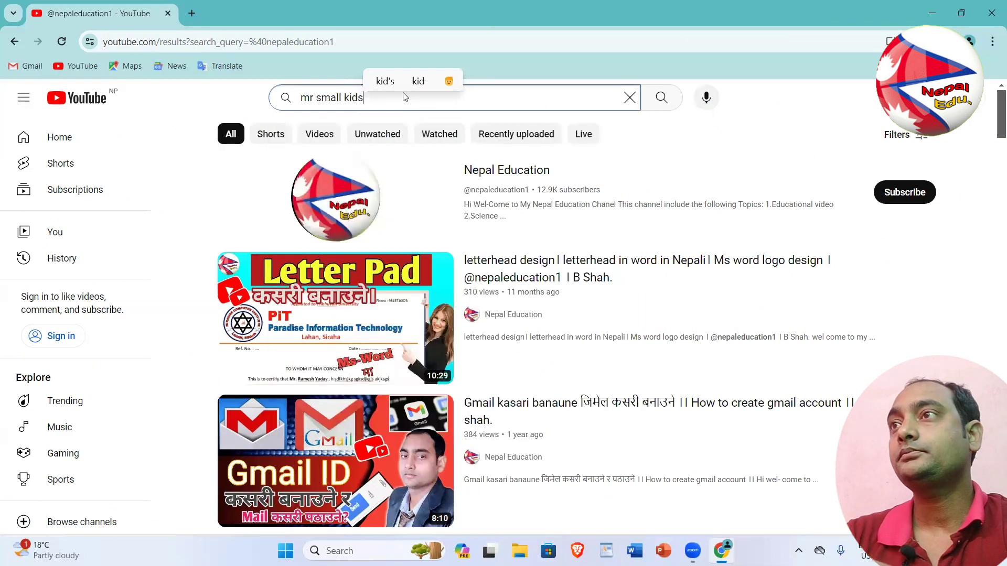
pyautogui.press('Return')
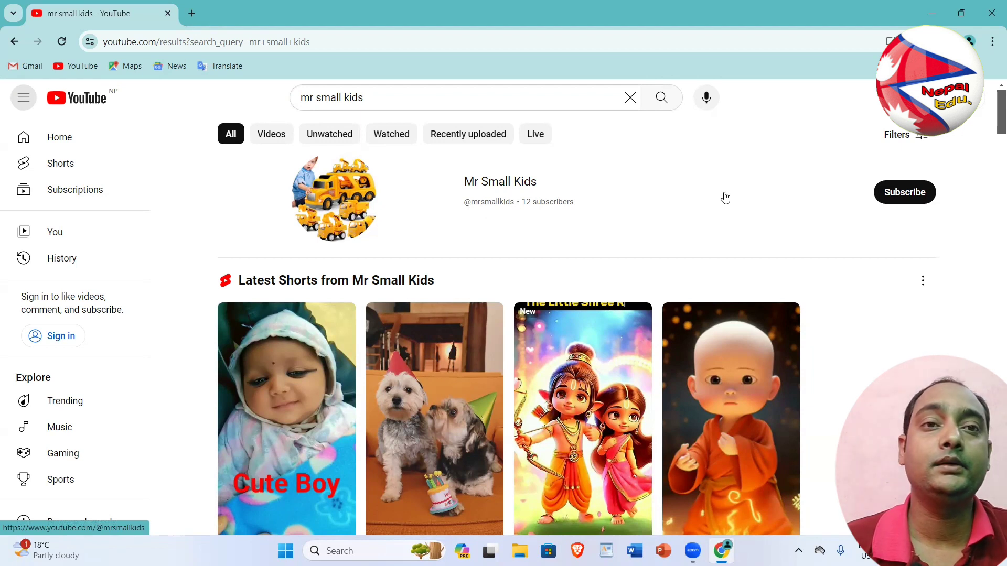
pyautogui.click(992, 22)
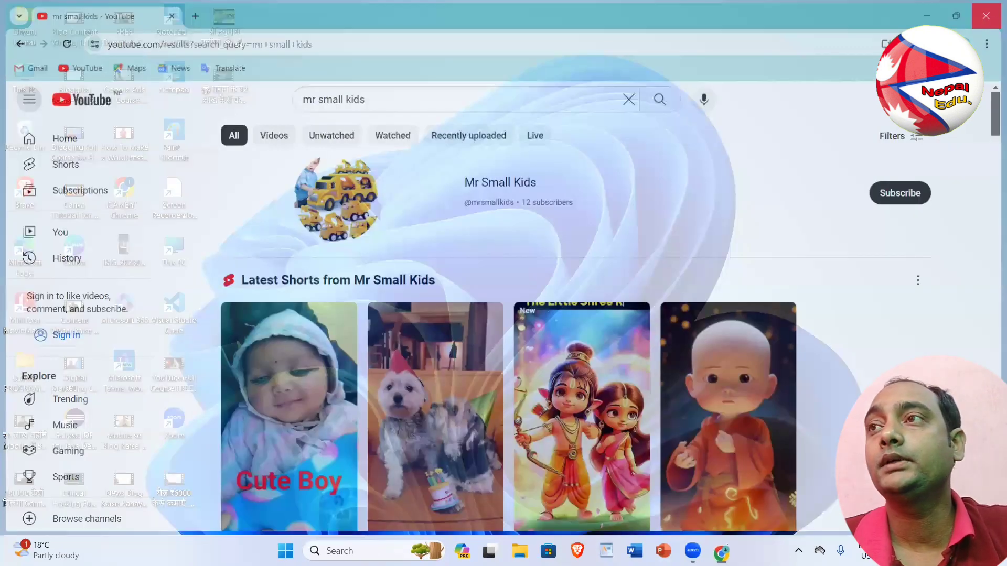
# Launch Chrome from Windows Search with the saved profile and load Gmail's sign-in page
pyautogui.press('super+s')
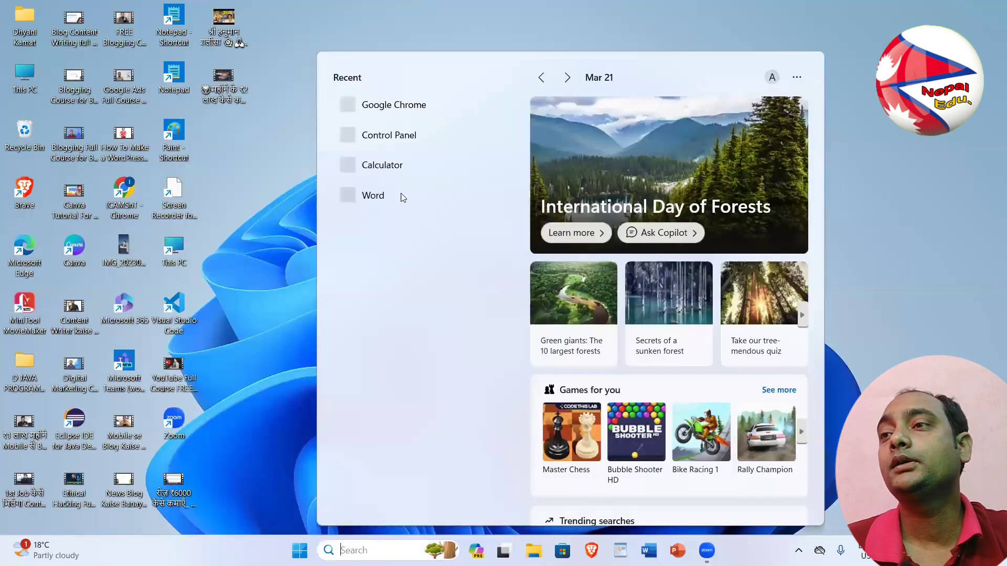
pyautogui.click(393, 106)
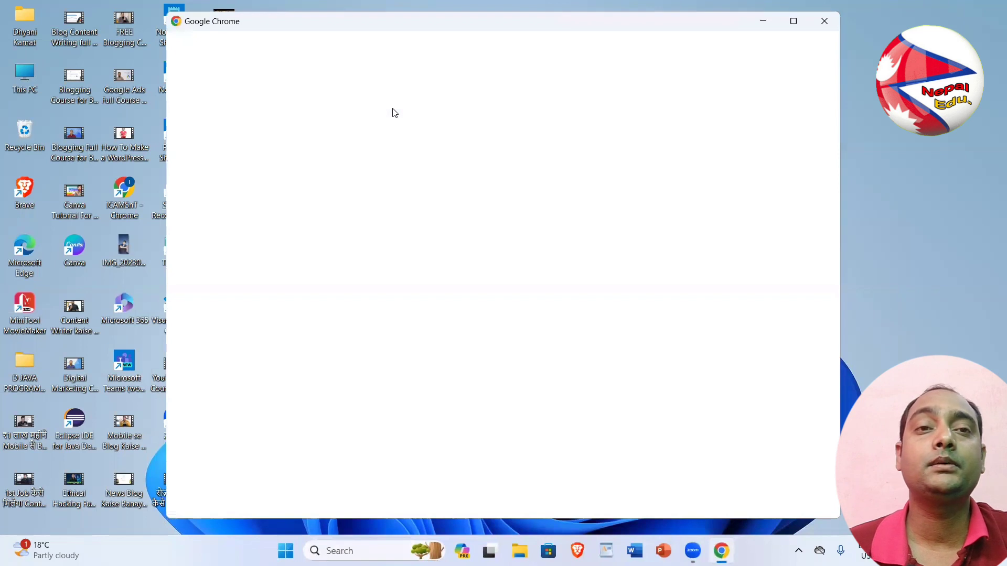
pyautogui.click(326, 242)
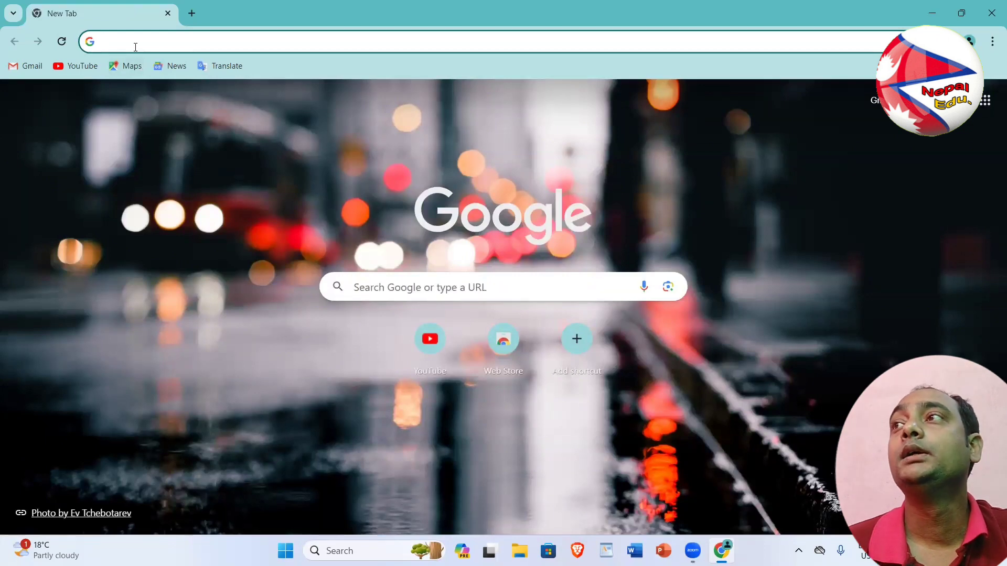
pyautogui.write('g')
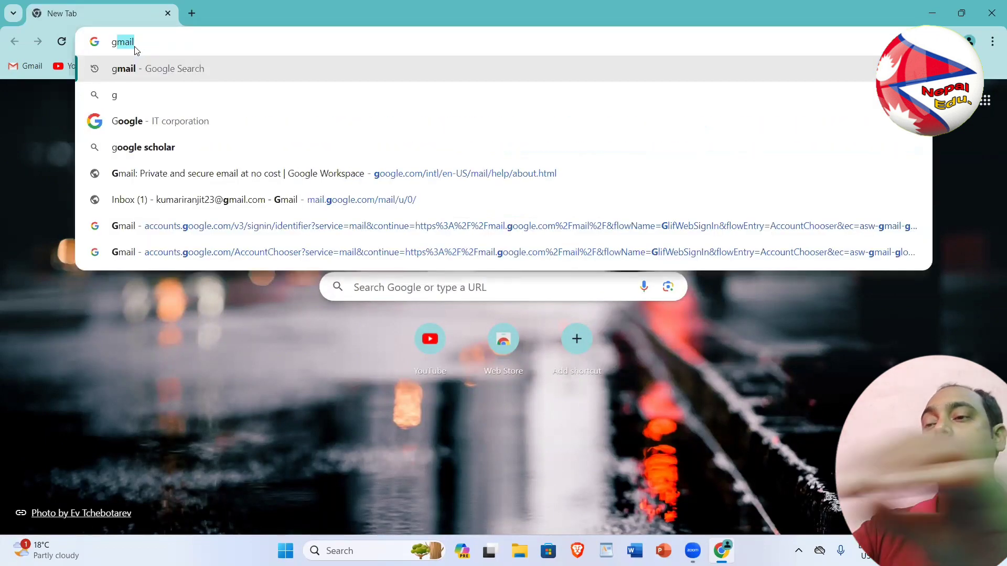
pyautogui.write('m')
pyautogui.press('Return')
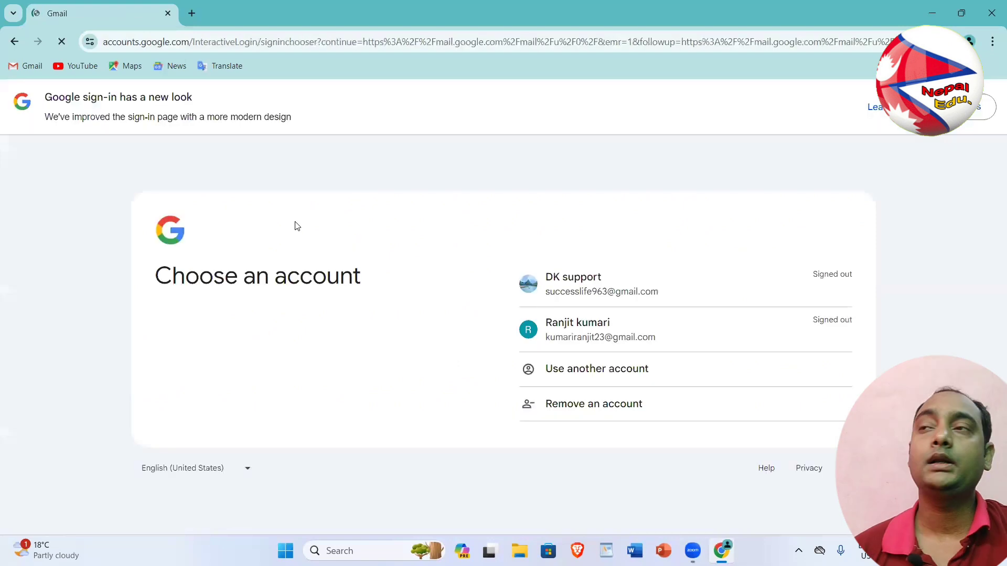
# Start creating a new Google account for personal use
pyautogui.click(623, 377)
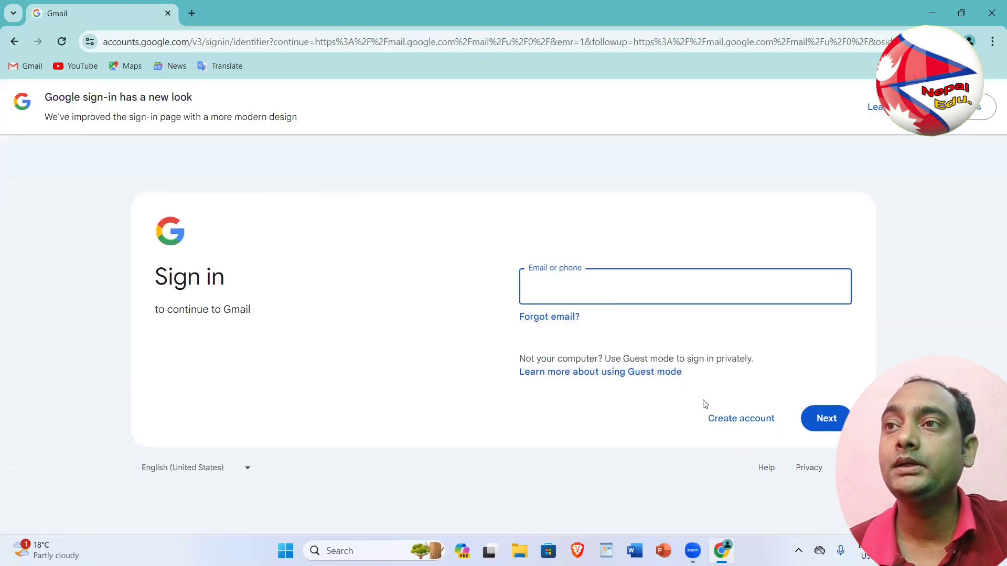
pyautogui.click(729, 420)
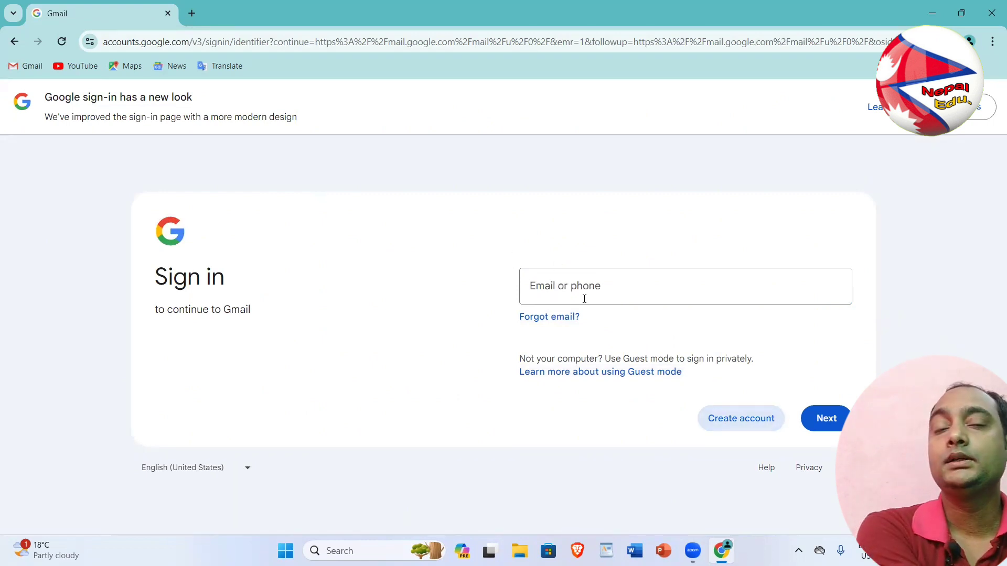
pyautogui.click(725, 427)
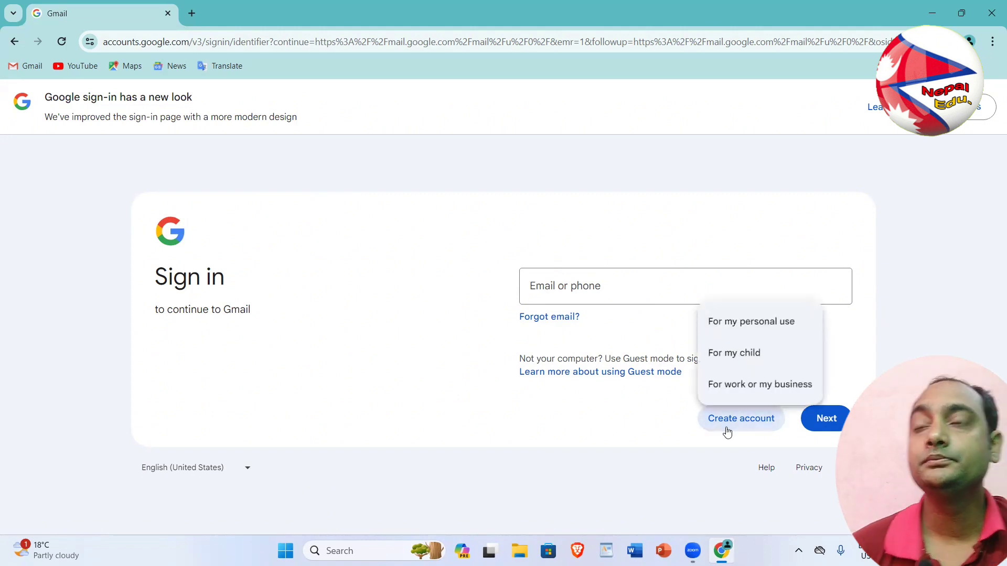
pyautogui.click(748, 325)
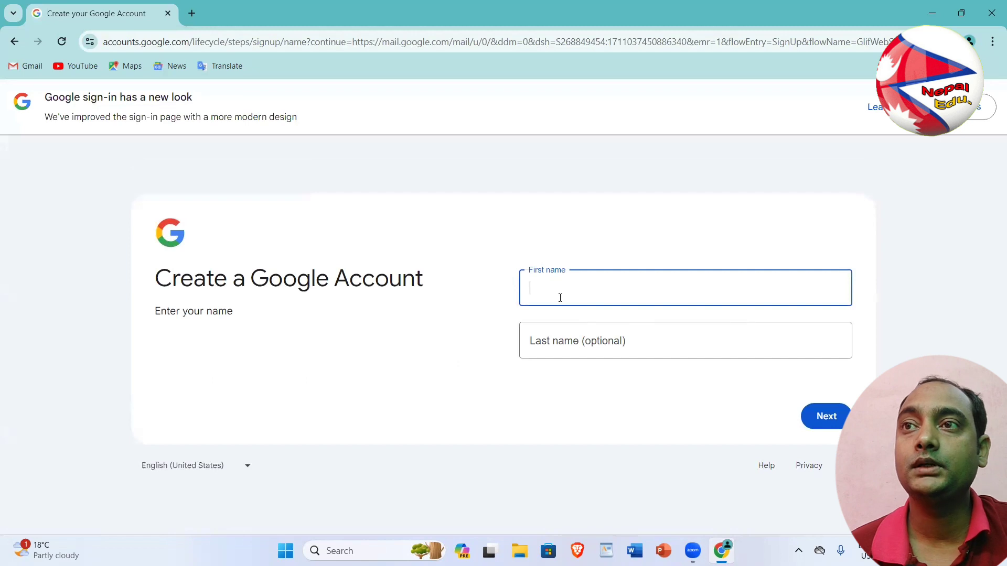
# Enter first name 'Nepal' and last name 'Bks' and continue
pyautogui.write('N')
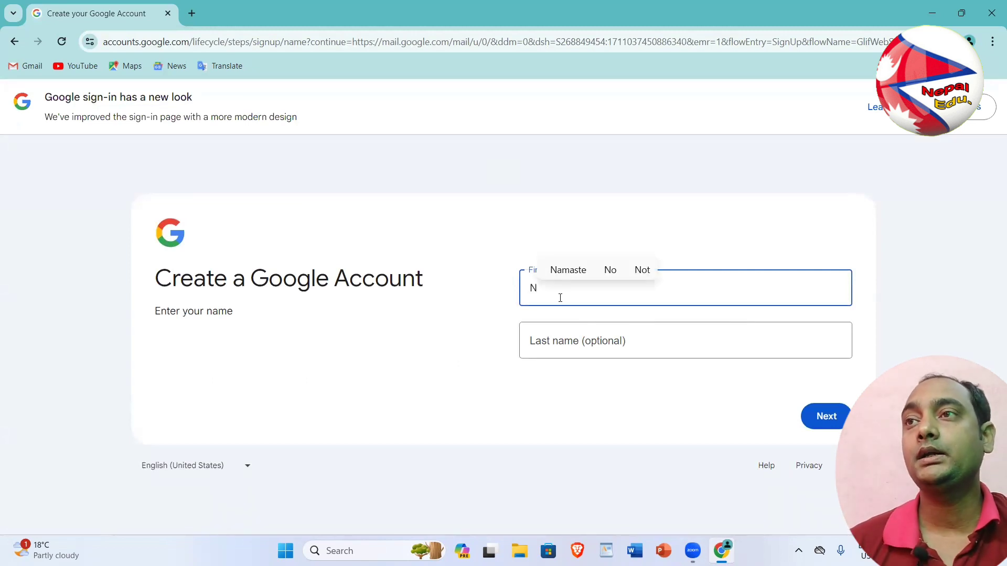
pyautogui.write('epal')
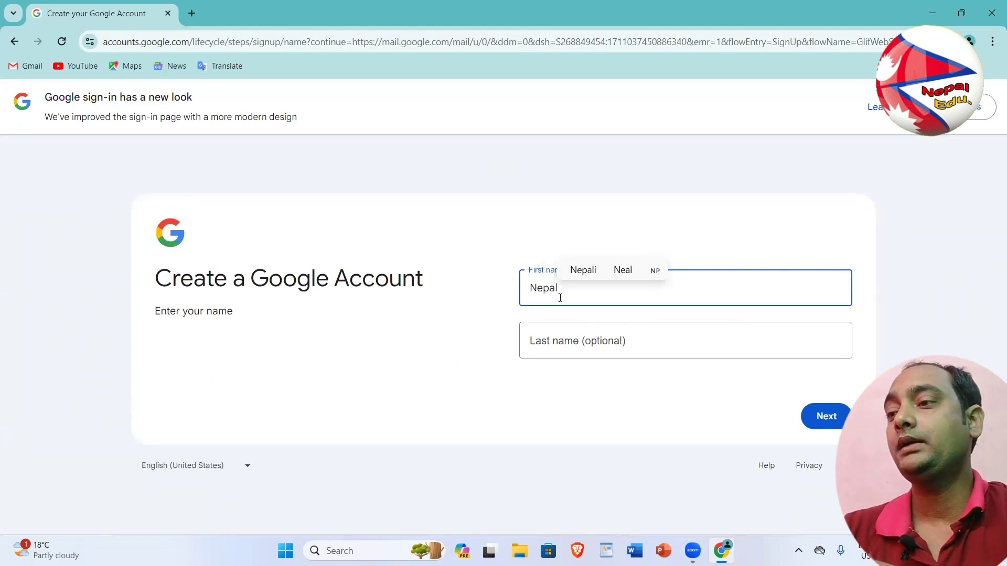
pyautogui.click(572, 340)
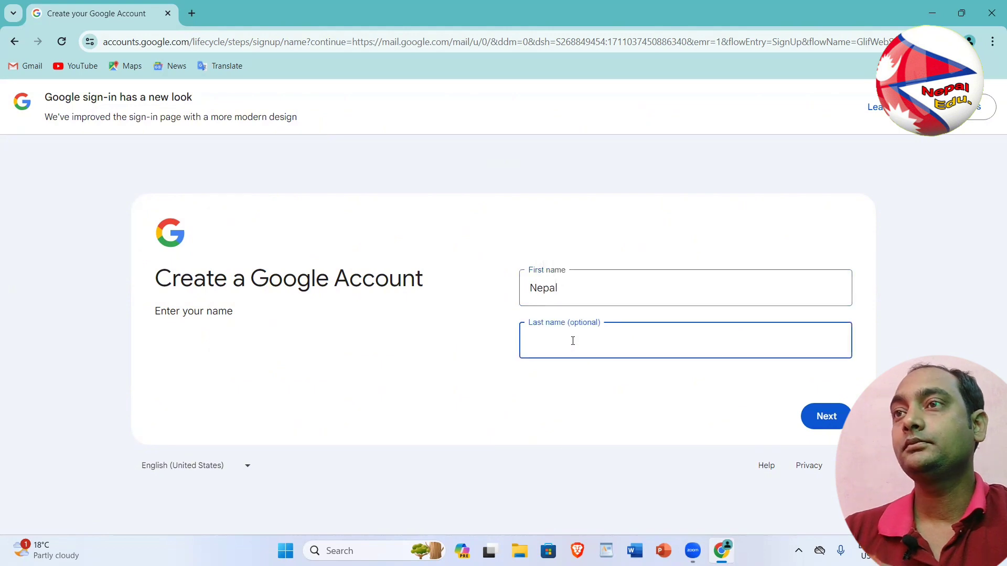
pyautogui.write('Bks')
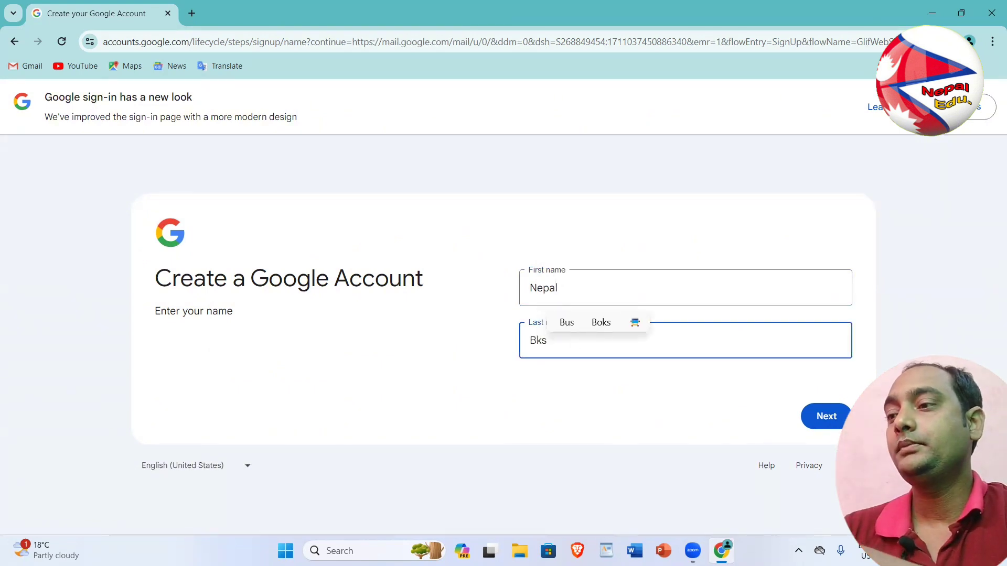
pyautogui.click(825, 417)
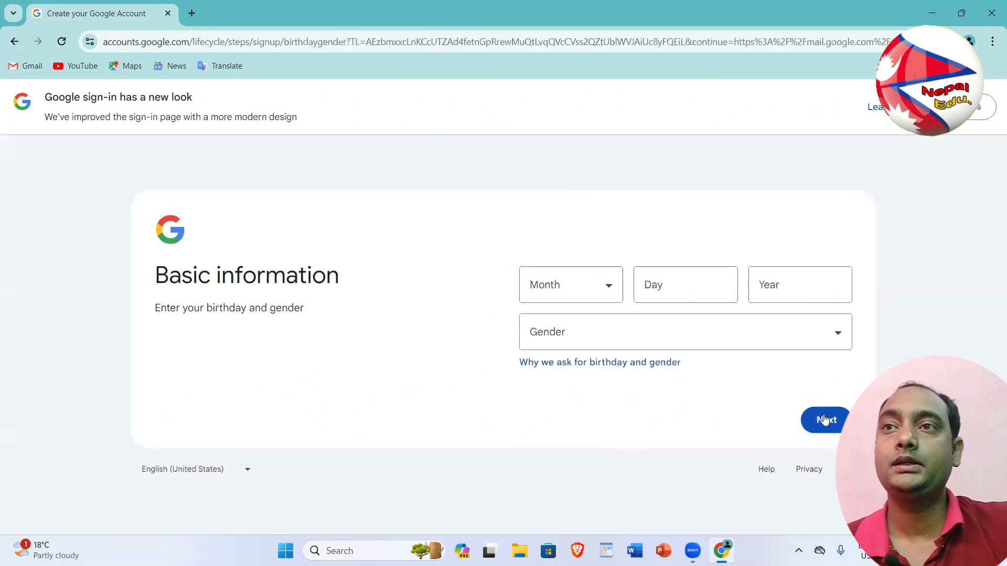
pyautogui.click(579, 283)
pyautogui.click(556, 322)
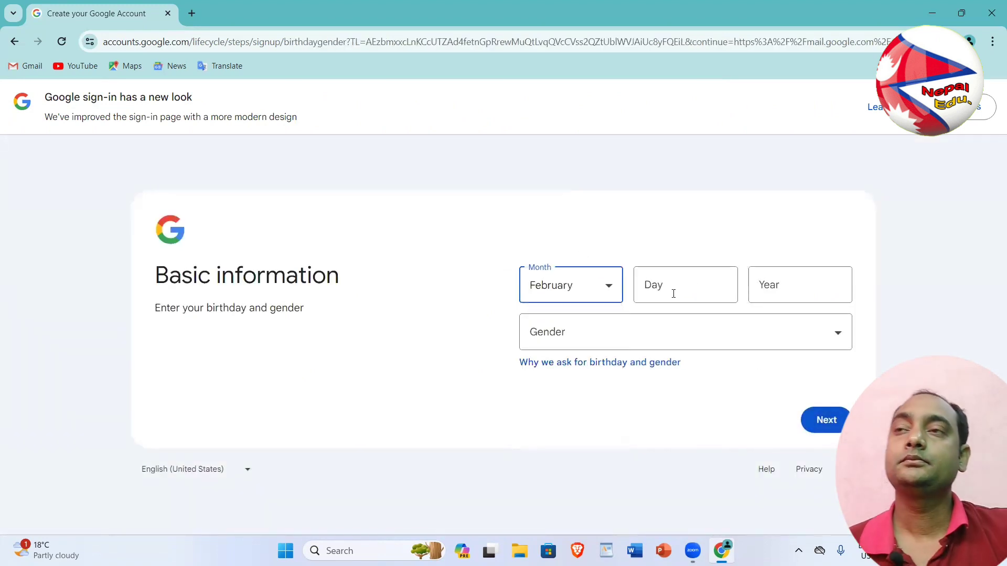
pyautogui.click(673, 285)
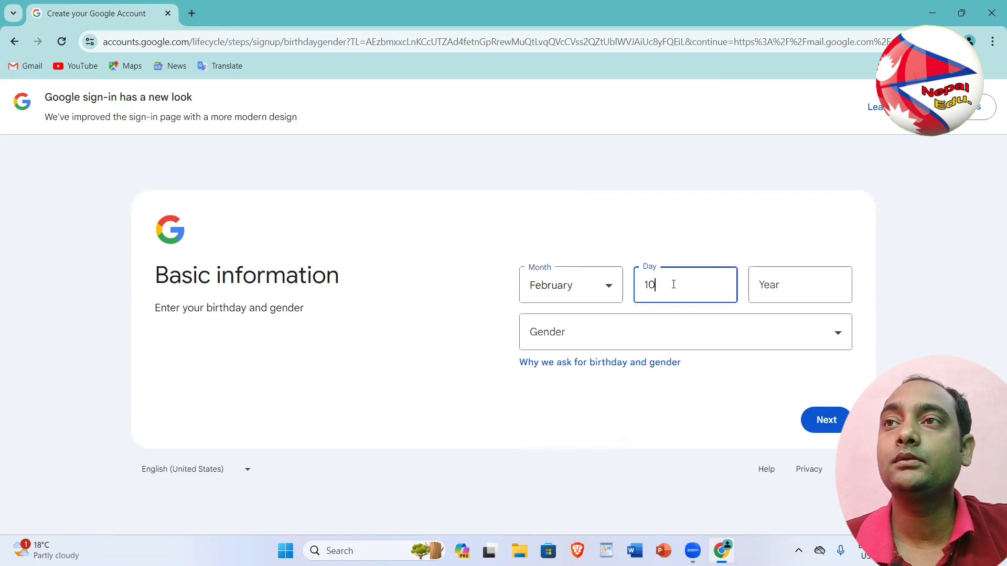
pyautogui.click(753, 290)
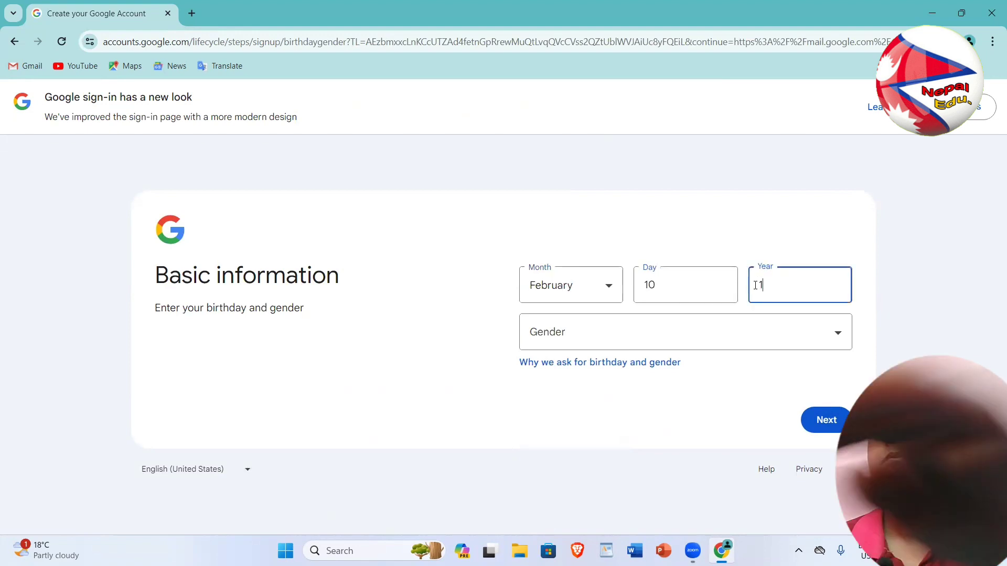
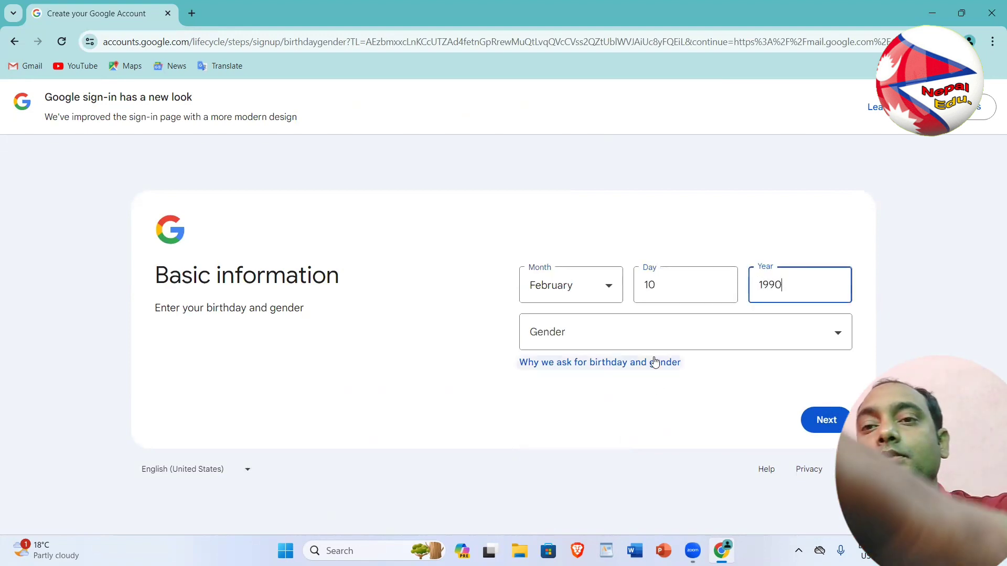
pyautogui.click(645, 342)
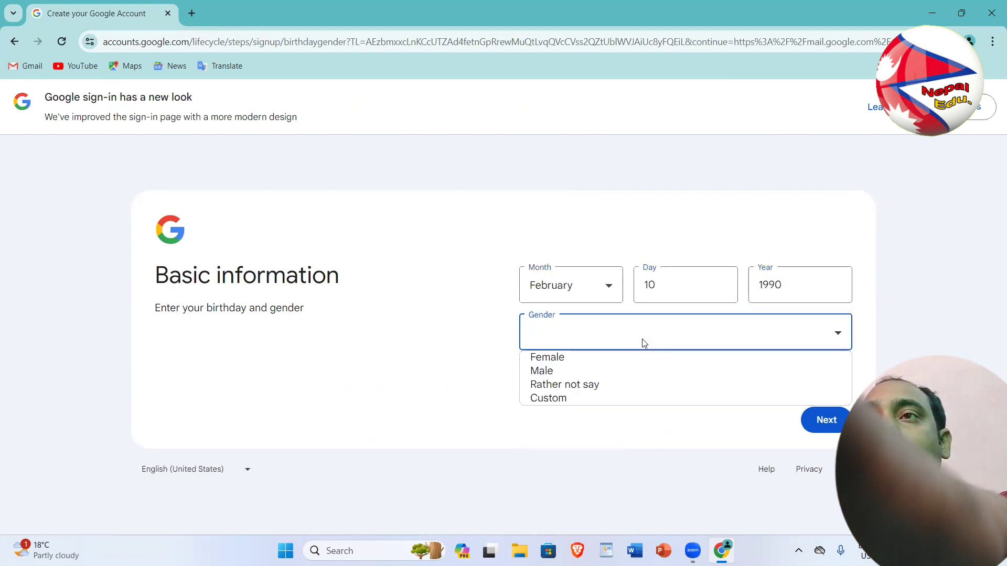
pyautogui.click(592, 371)
pyautogui.click(826, 419)
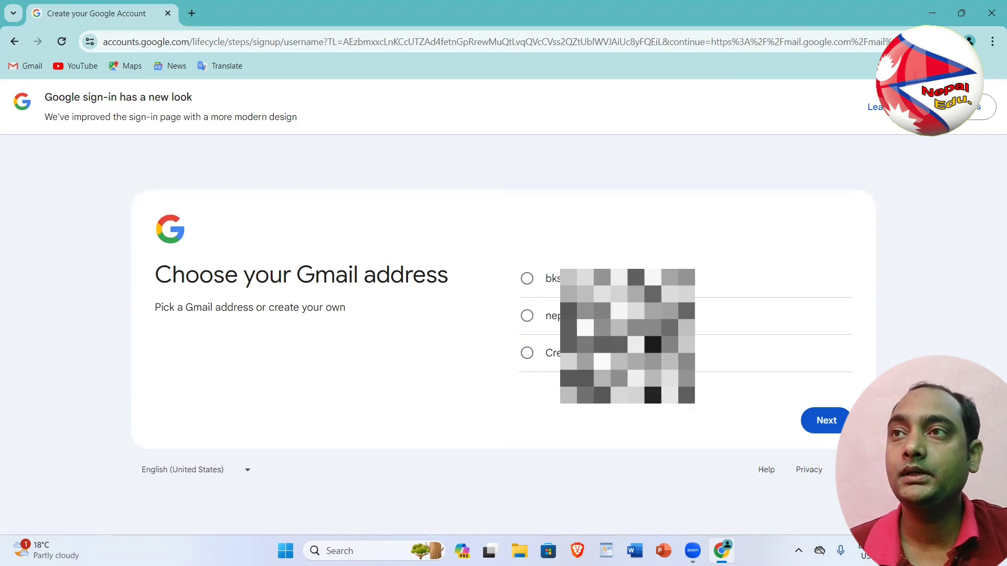
# Take the second suggested Gmail address, then enter and confirm the account password
pyautogui.click(528, 317)
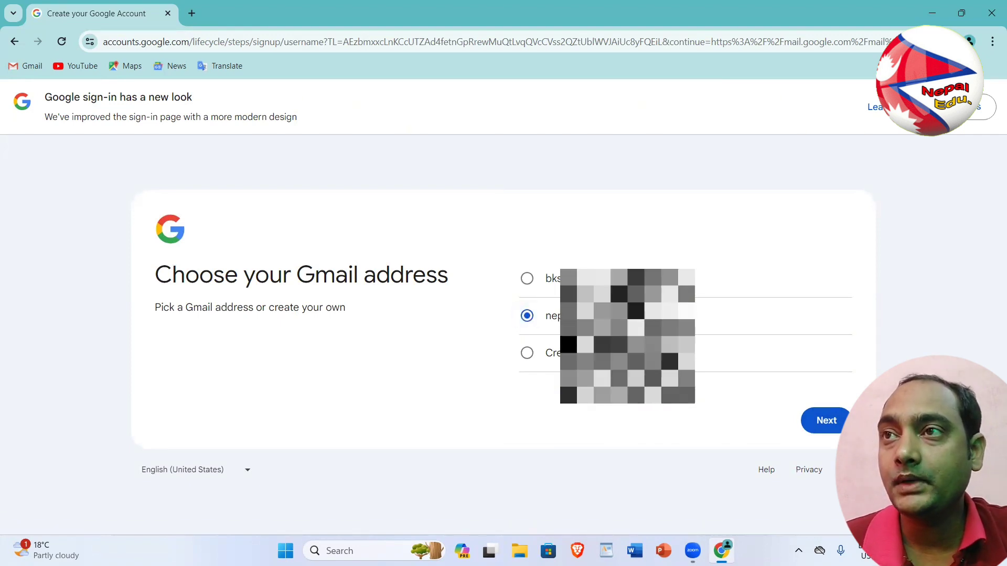
pyautogui.click(832, 431)
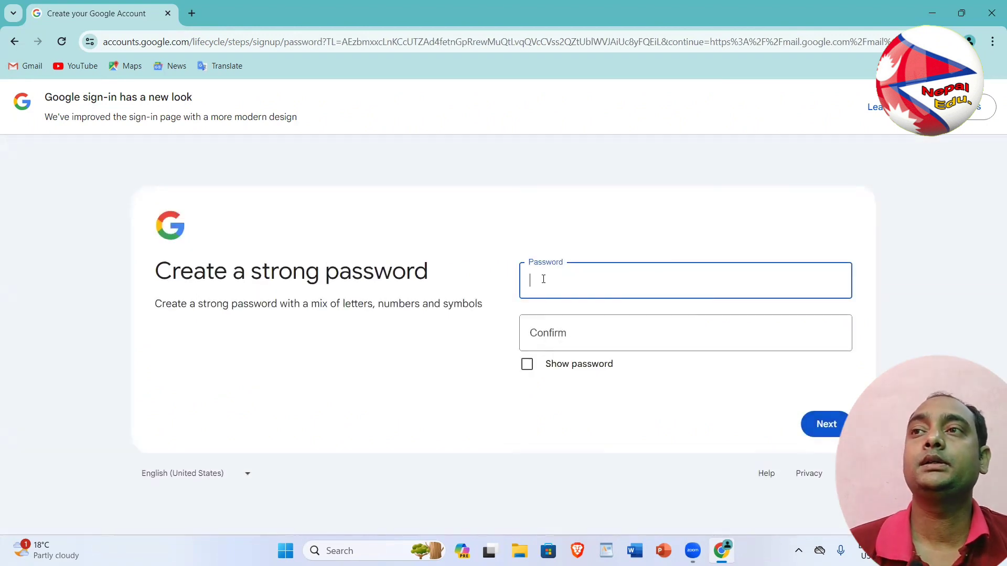
pyautogui.press('BackSpace')
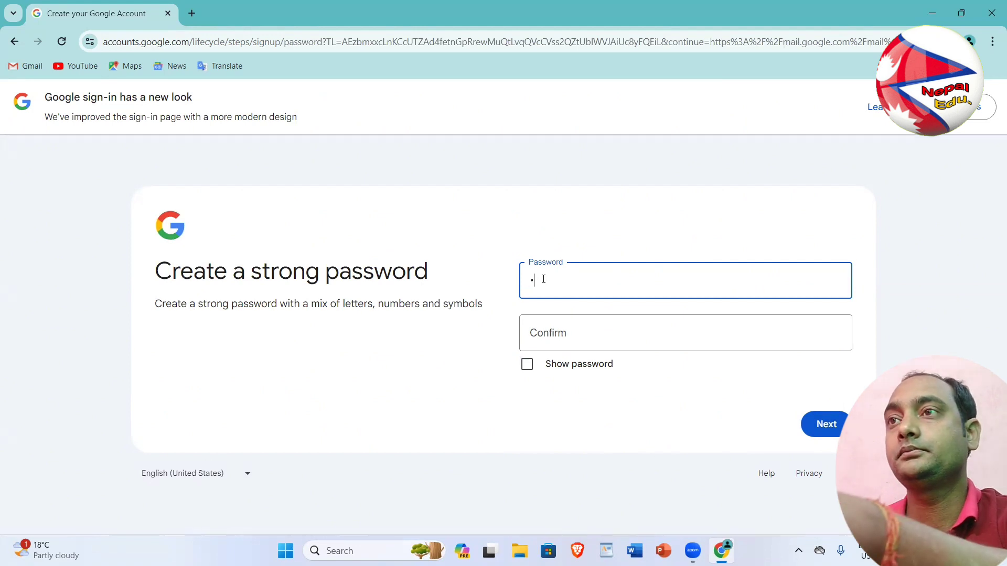
pyautogui.write('123456')
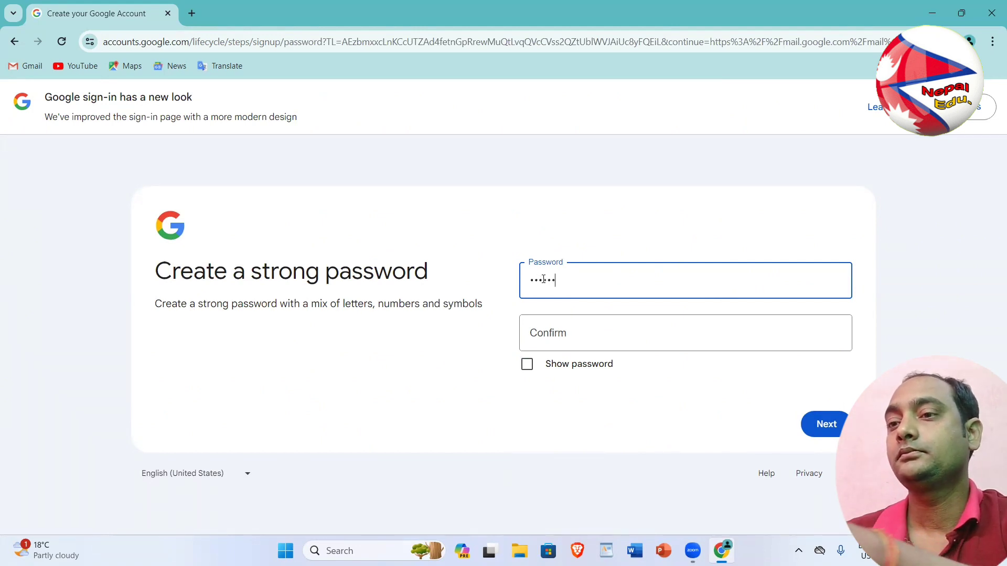
pyautogui.write('78')
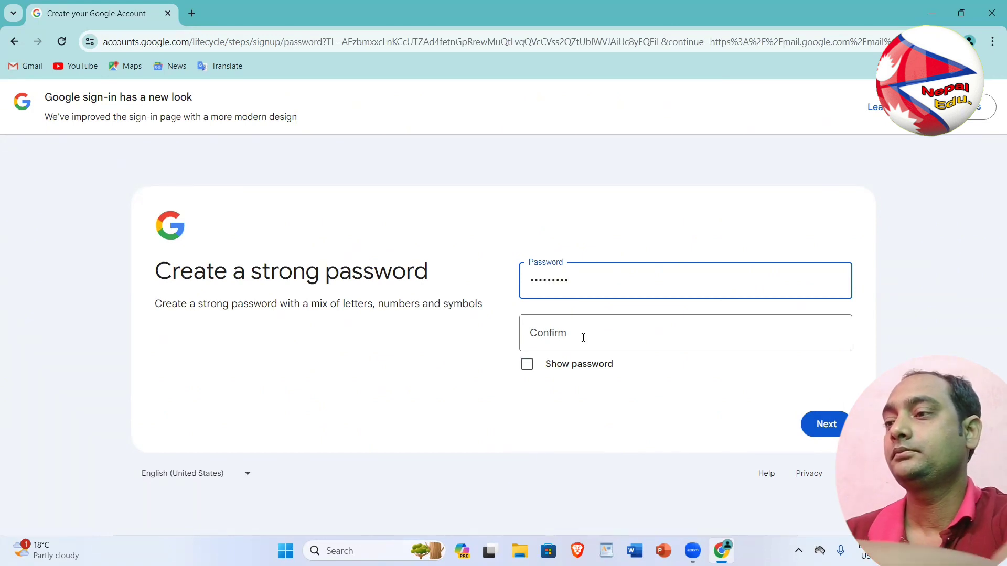
pyautogui.click(583, 340)
pyautogui.write('12345')
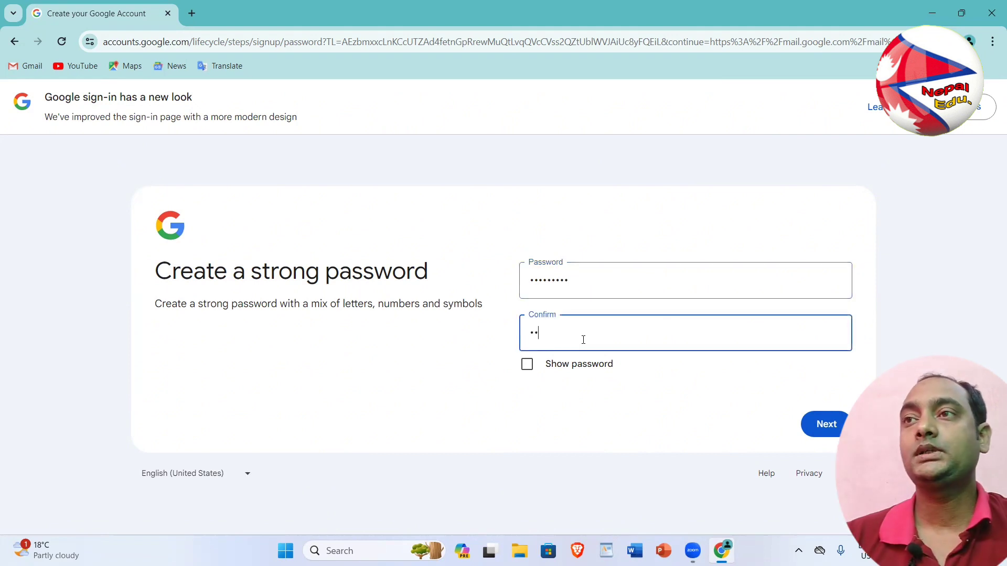
pyautogui.write('6789')
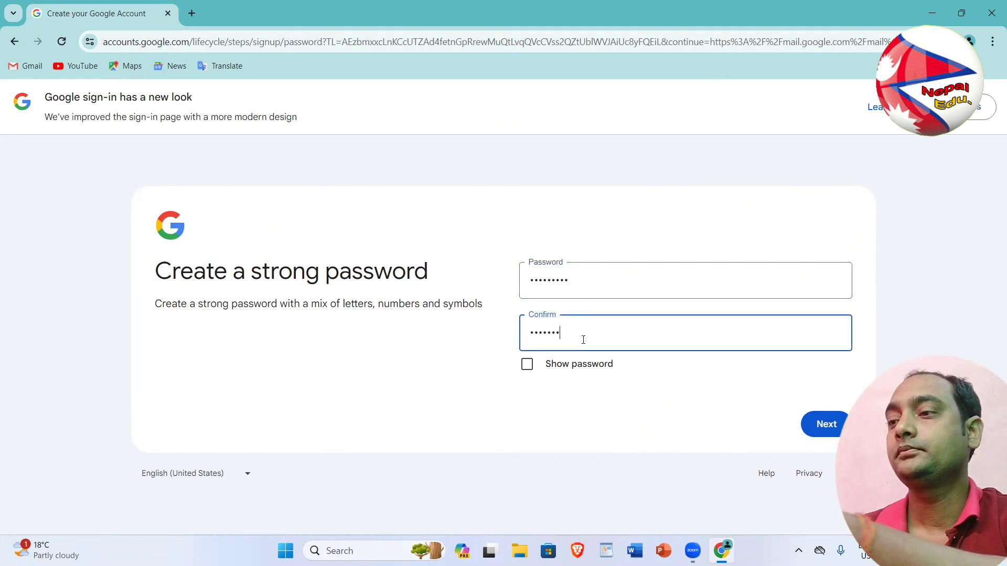
pyautogui.click(818, 423)
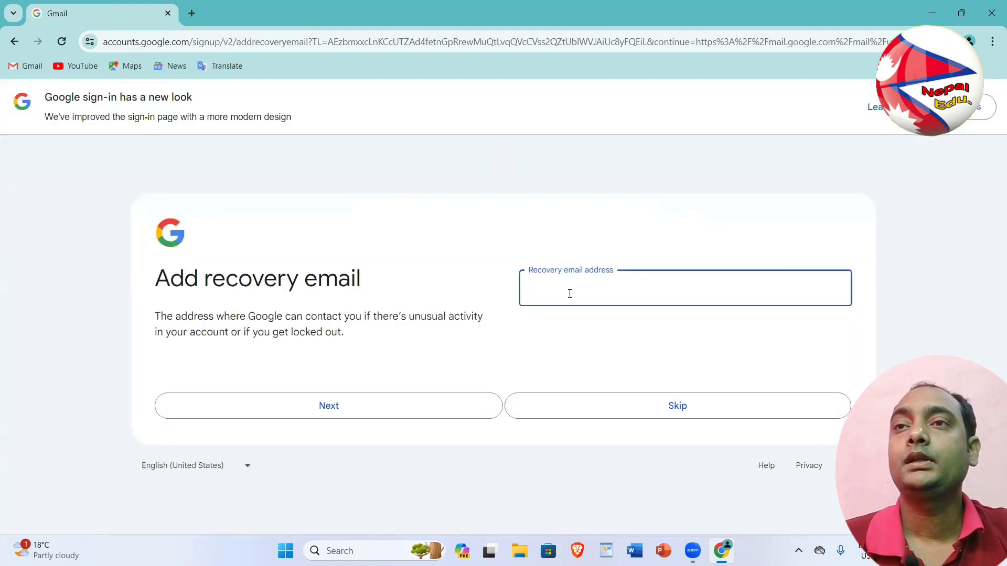
# Skip the recovery email, confirm the account details and accept the Privacy and Terms
pyautogui.click(651, 417)
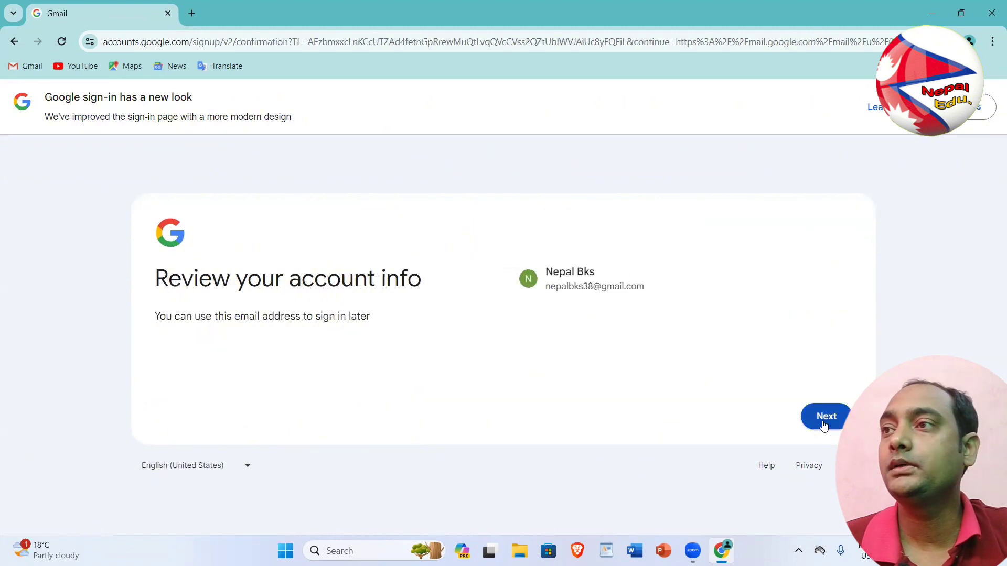
pyautogui.click(824, 424)
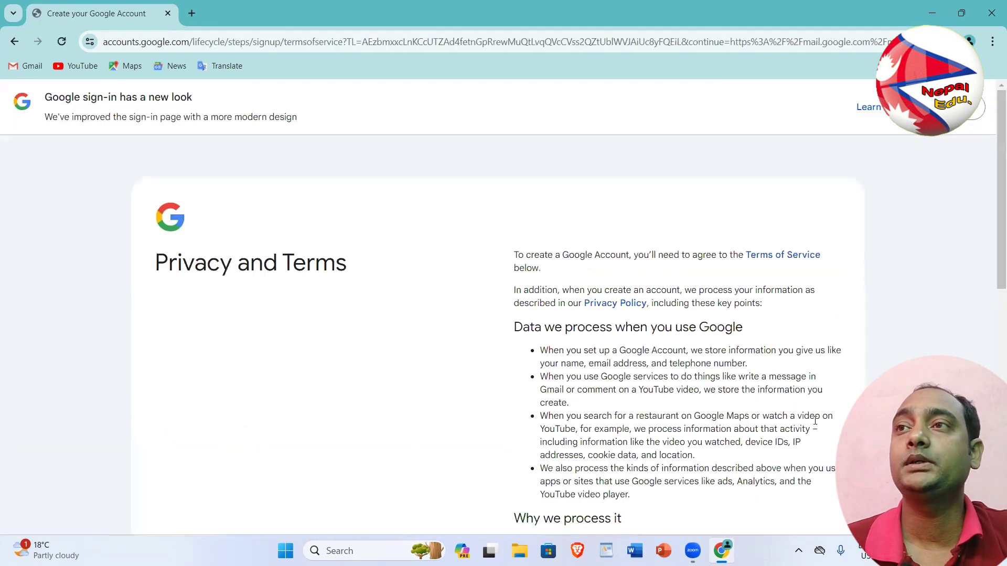
pyautogui.scroll(-10, 815, 420)
pyautogui.click(816, 433)
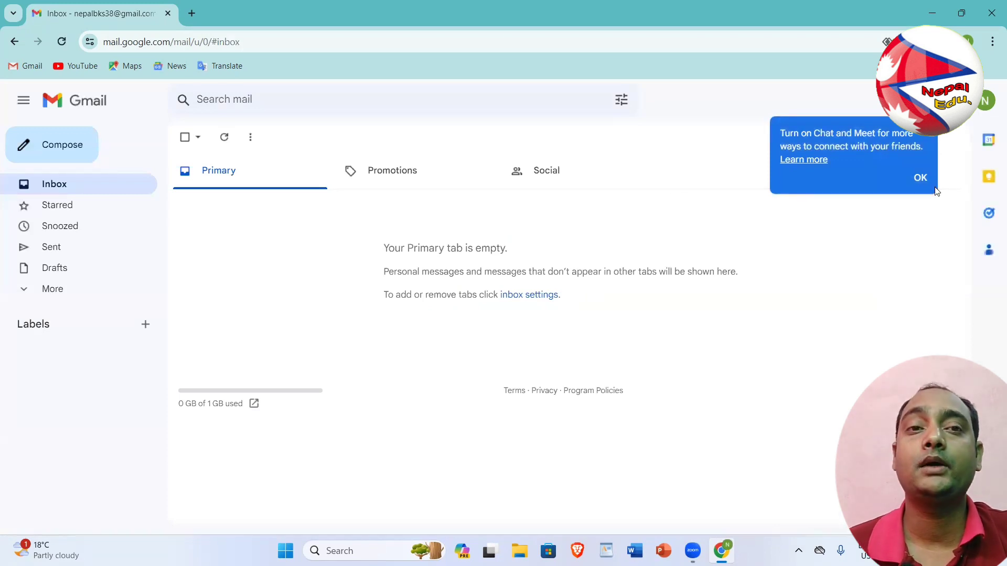
# Dismiss the Chat and Meet tip and go to YouTube from the address-bar suggestion
pyautogui.click(921, 178)
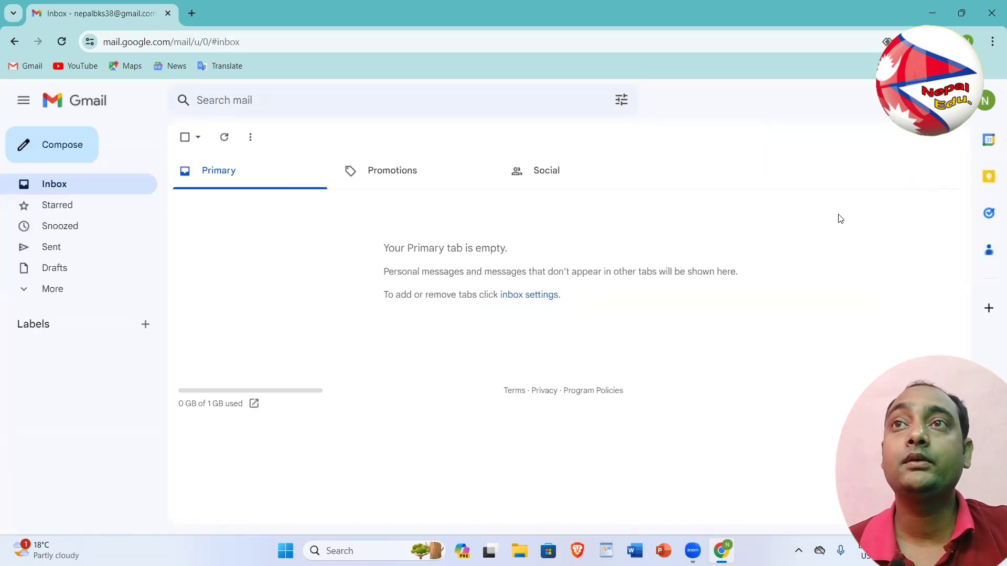
pyautogui.click(240, 42)
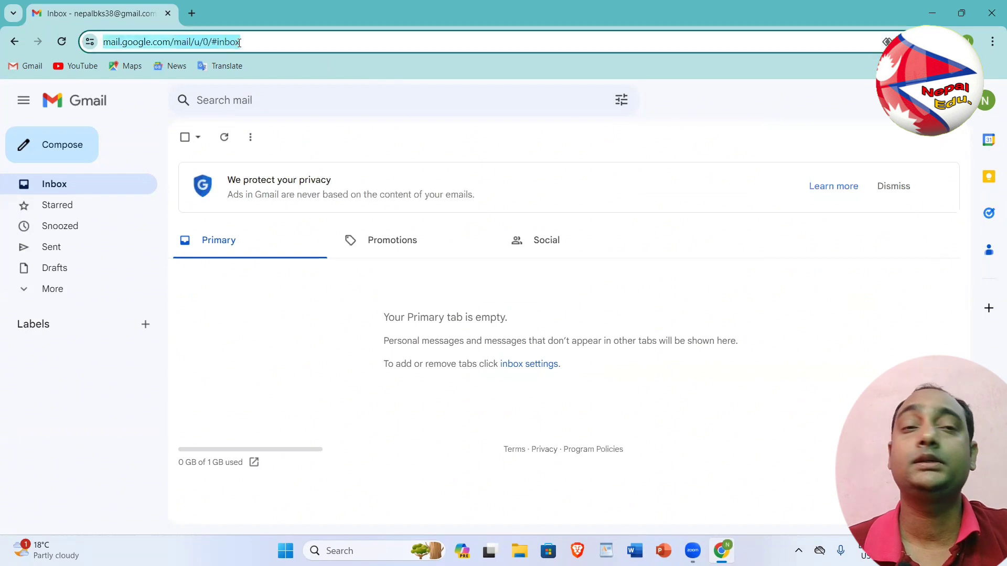
pyautogui.write('y')
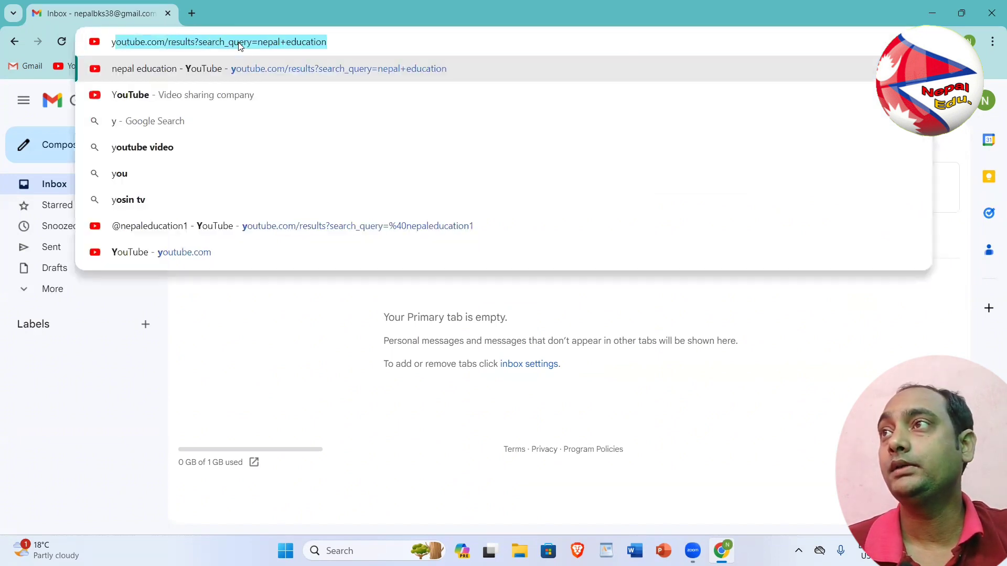
pyautogui.write('o')
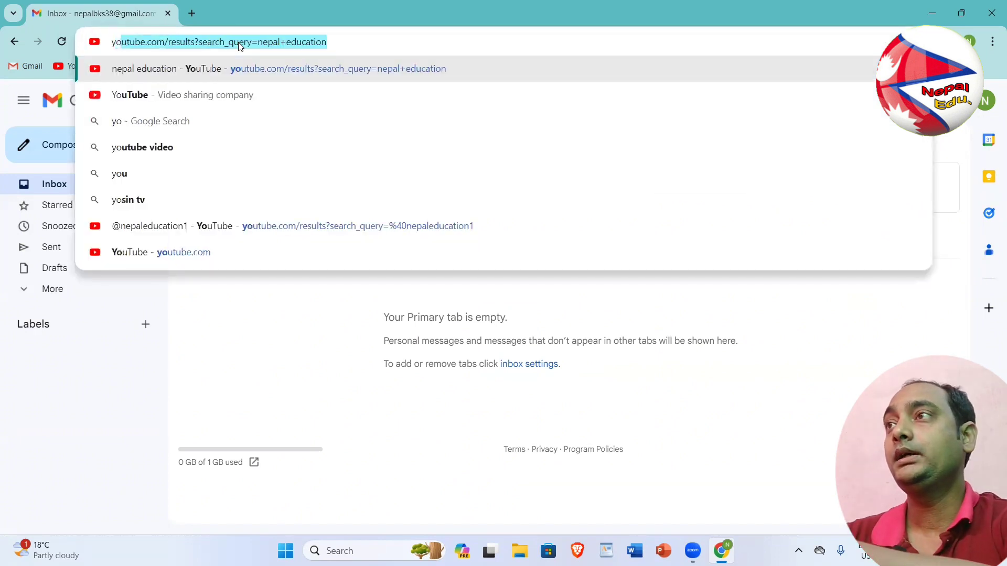
pyautogui.press('Return')
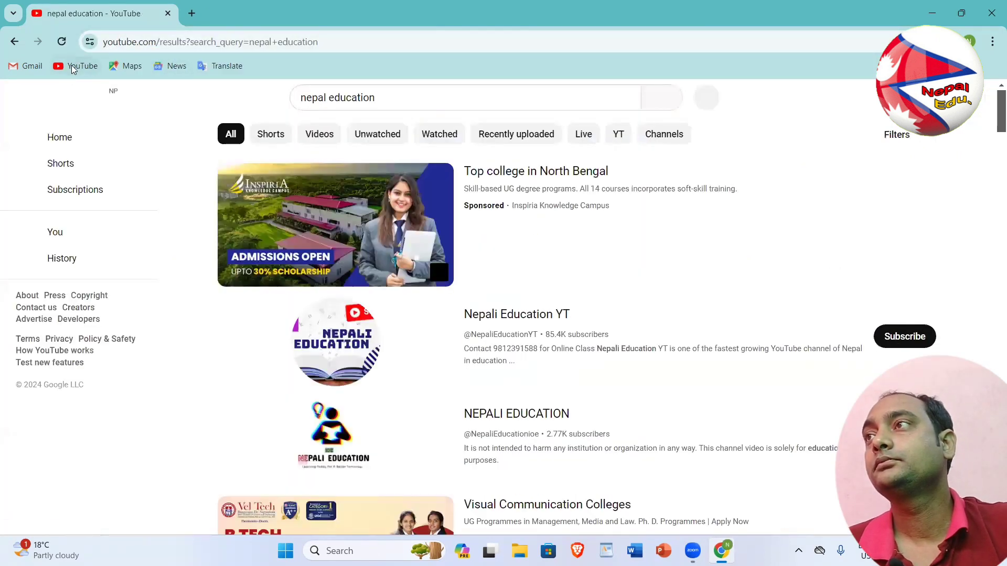
# Open YouTube from the bookmark and search for 'nepal bk'
pyautogui.click(72, 66)
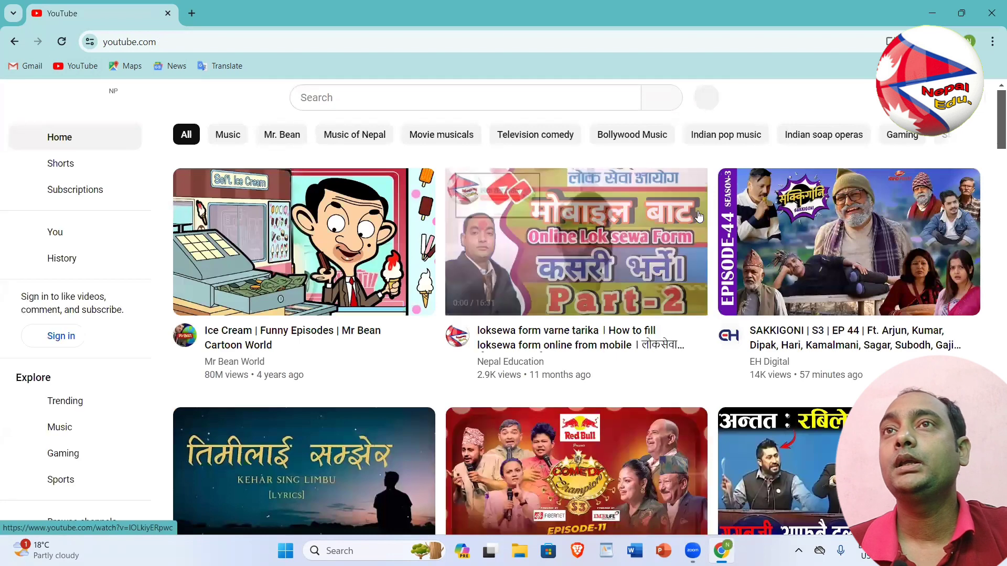
pyautogui.click(408, 103)
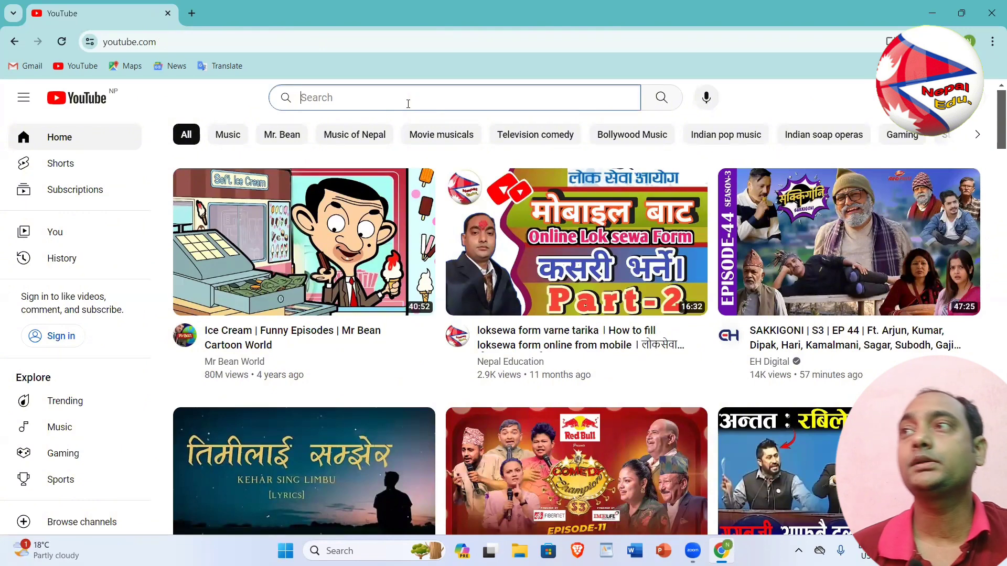
pyautogui.write('nepa')
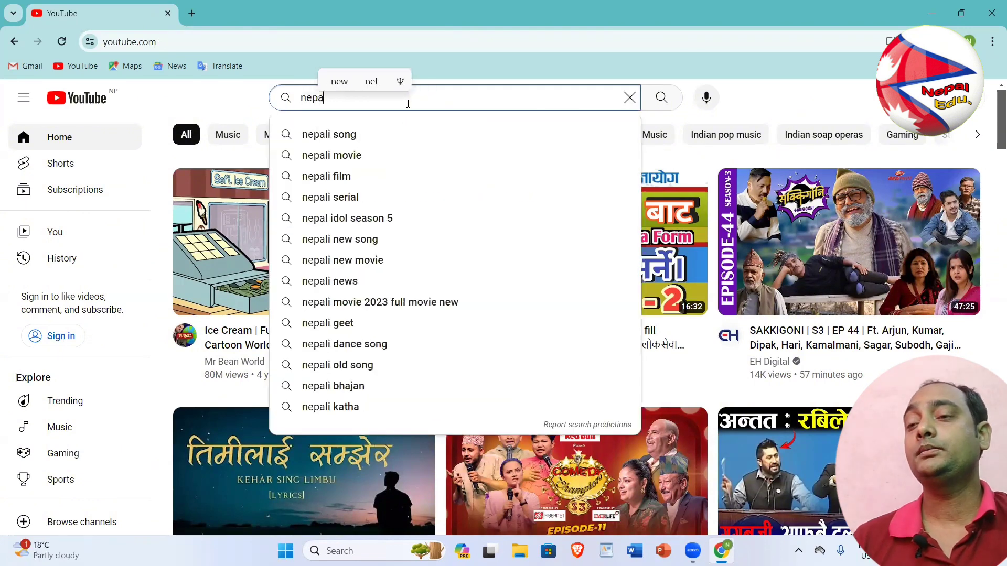
pyautogui.write('l b')
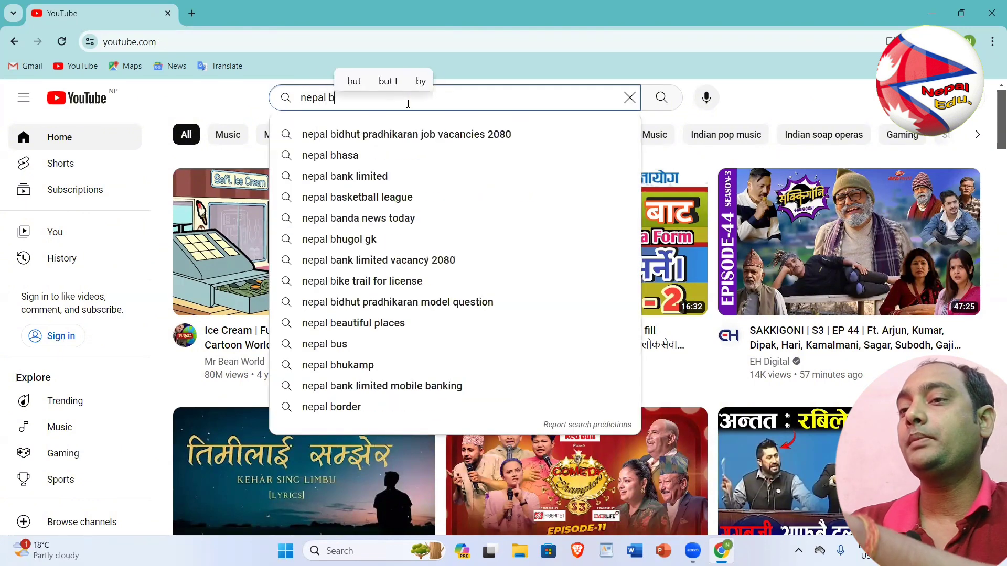
pyautogui.write('k')
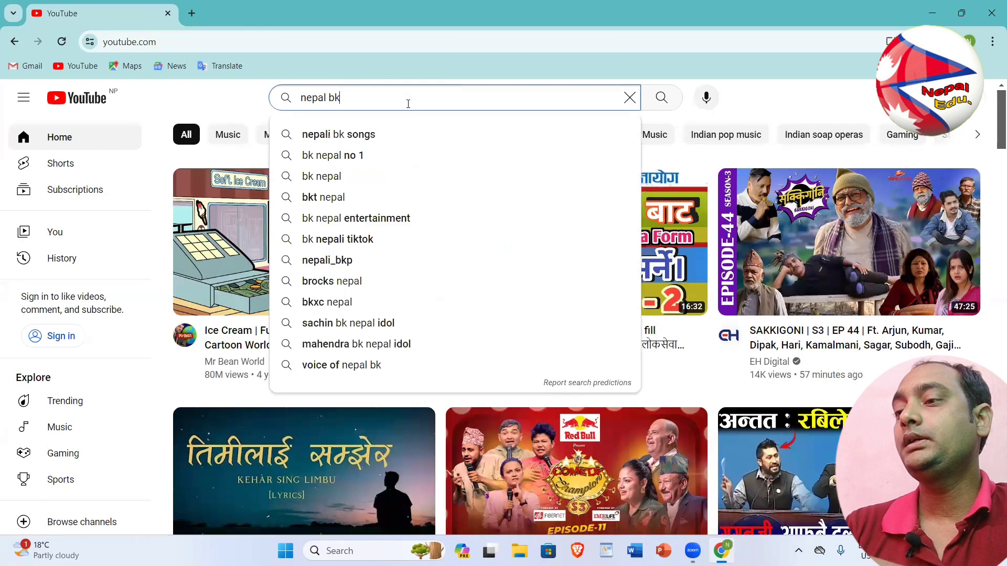
pyautogui.press('Return')
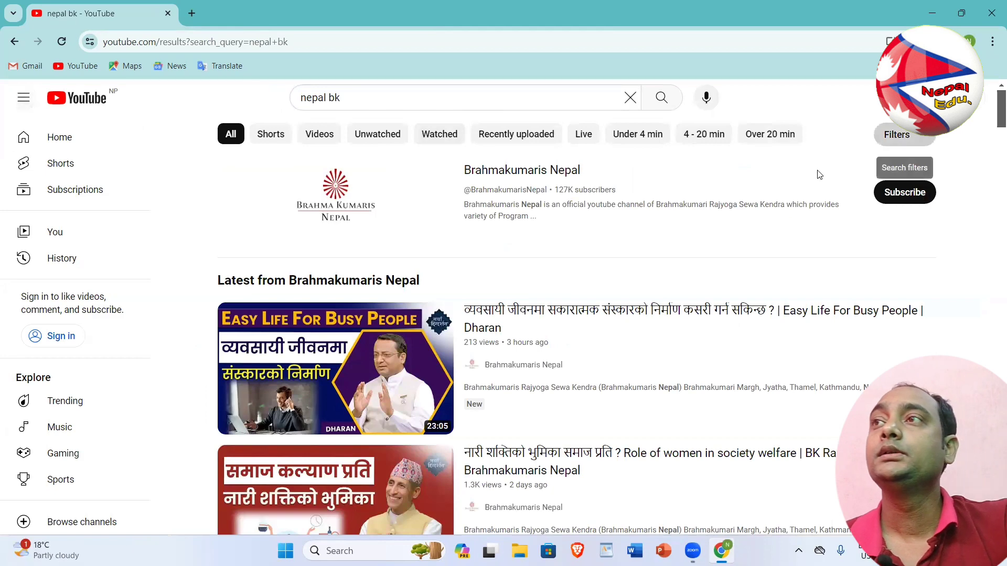
# Filter the results to channels, then refine the search to 'nepal bks'
pyautogui.click(894, 136)
pyautogui.click(392, 249)
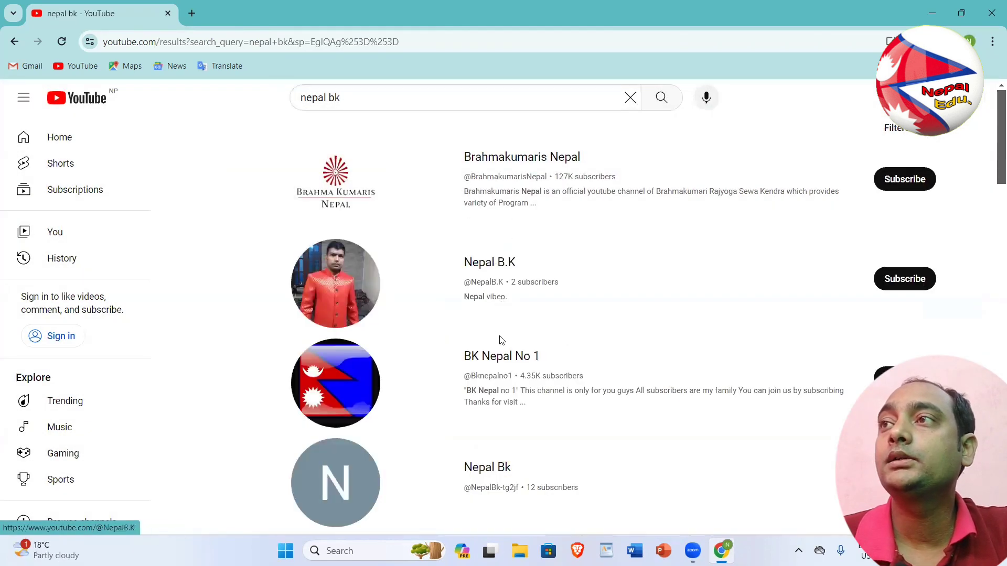
pyautogui.scroll(-7, 497, 314)
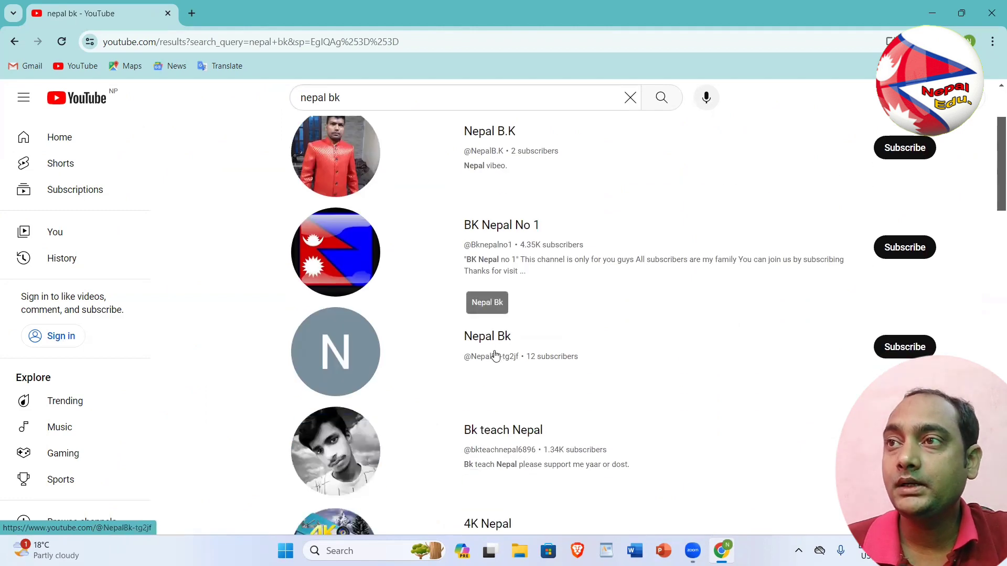
pyautogui.scroll(7, 497, 365)
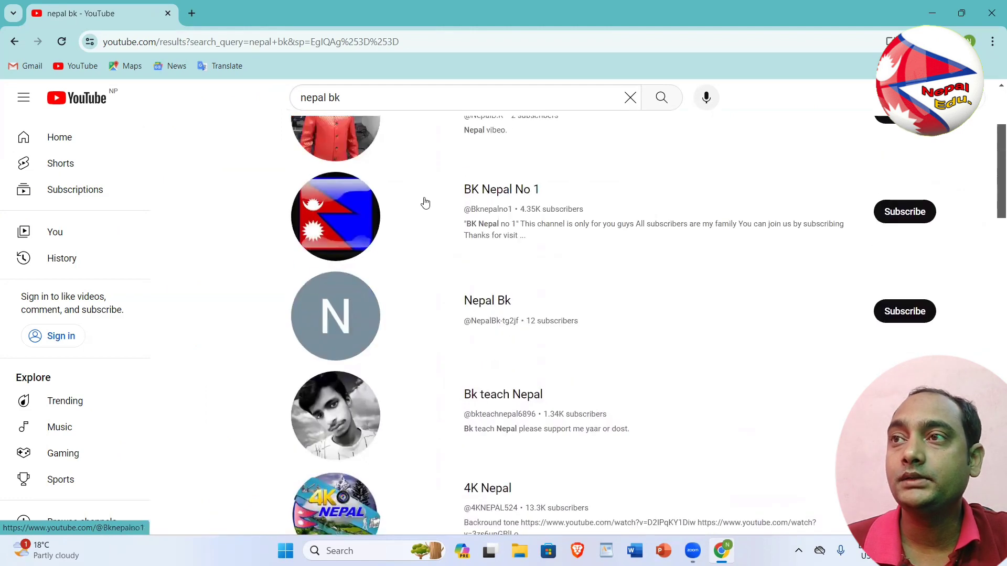
pyautogui.click(353, 100)
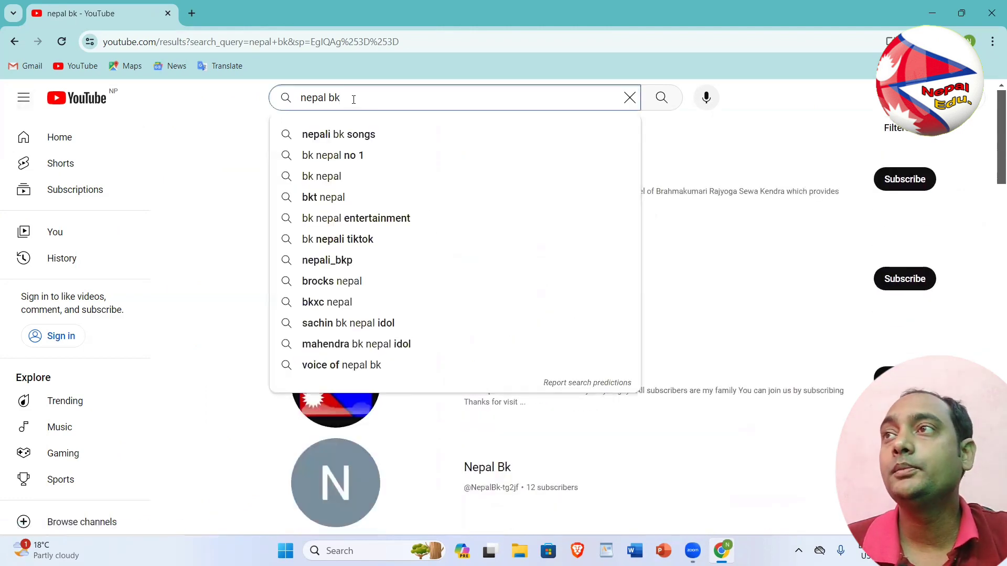
pyautogui.write('s')
pyautogui.press('Return')
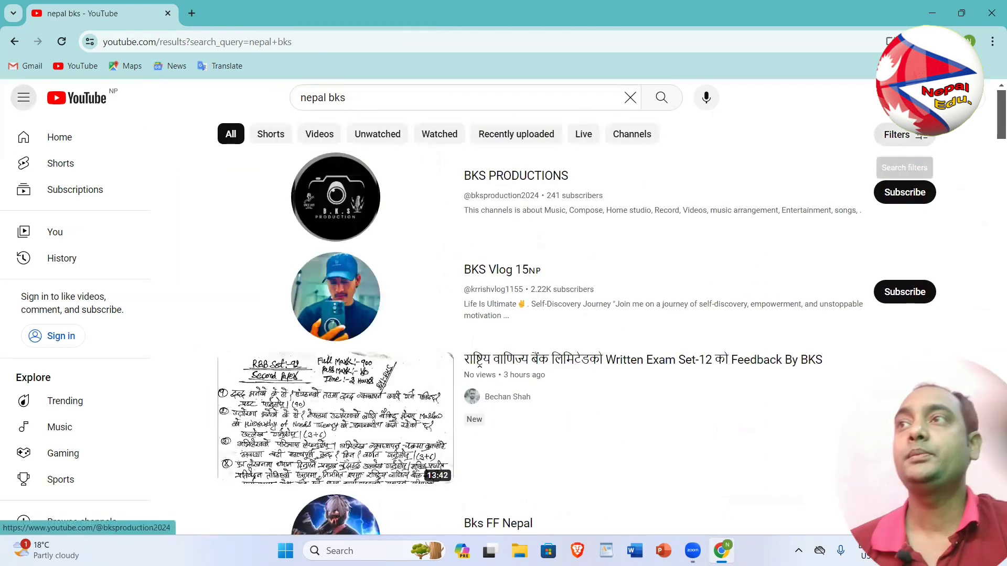
# Switch the search filter to Playlists, then back to Channel only
pyautogui.click(908, 135)
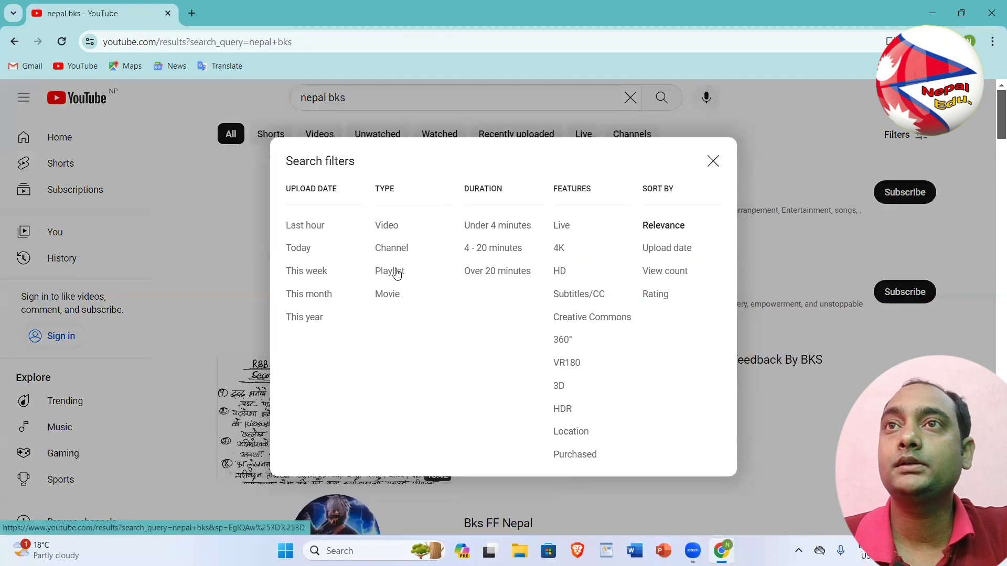
pyautogui.click(399, 275)
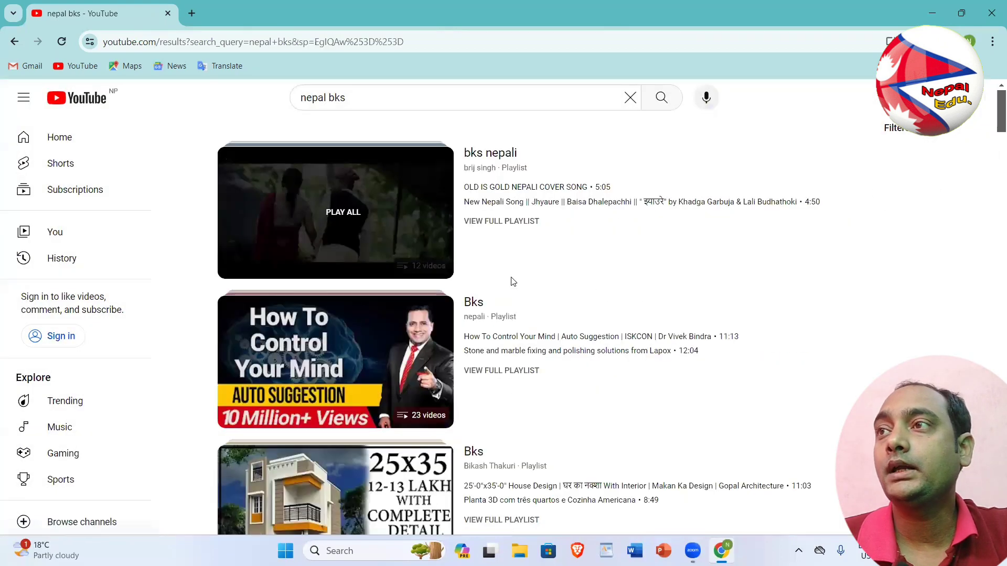
pyautogui.click(903, 136)
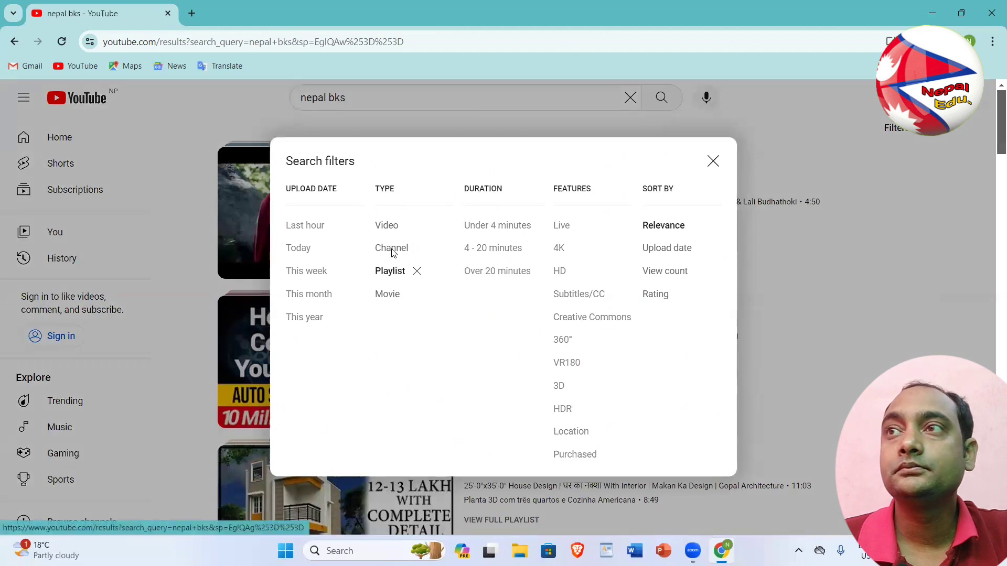
pyautogui.click(391, 249)
# Browse the 'nepal bks' channel results, then select the search query for replacement
pyautogui.scroll(-4, 530, 308)
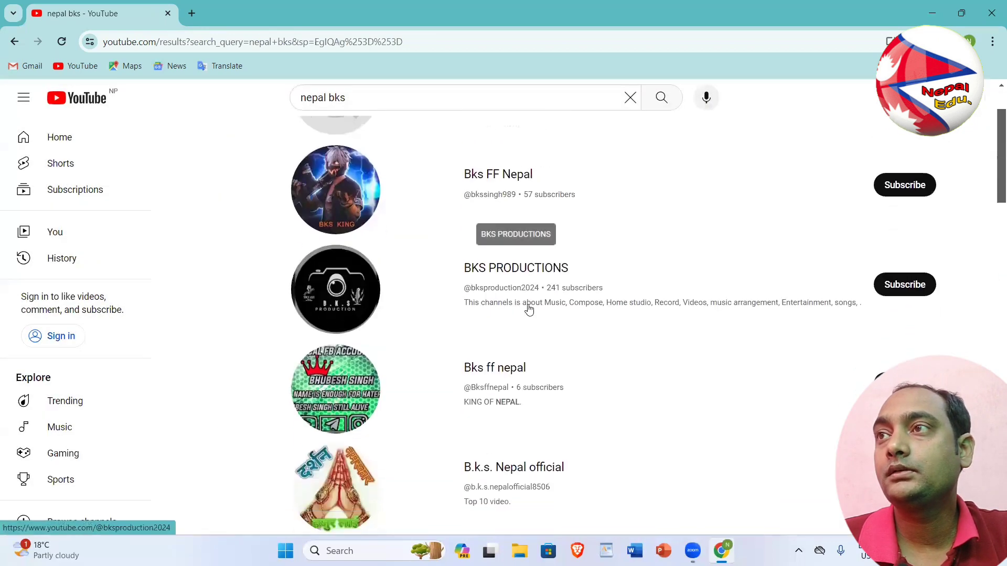
pyautogui.scroll(3, 524, 324)
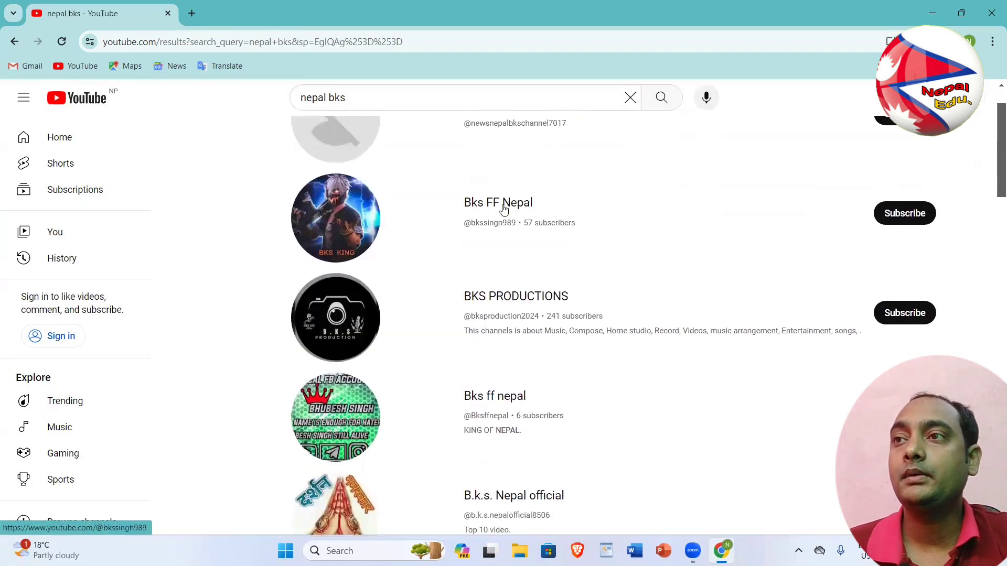
pyautogui.scroll(1, 498, 201)
pyautogui.scroll(1, 572, 273)
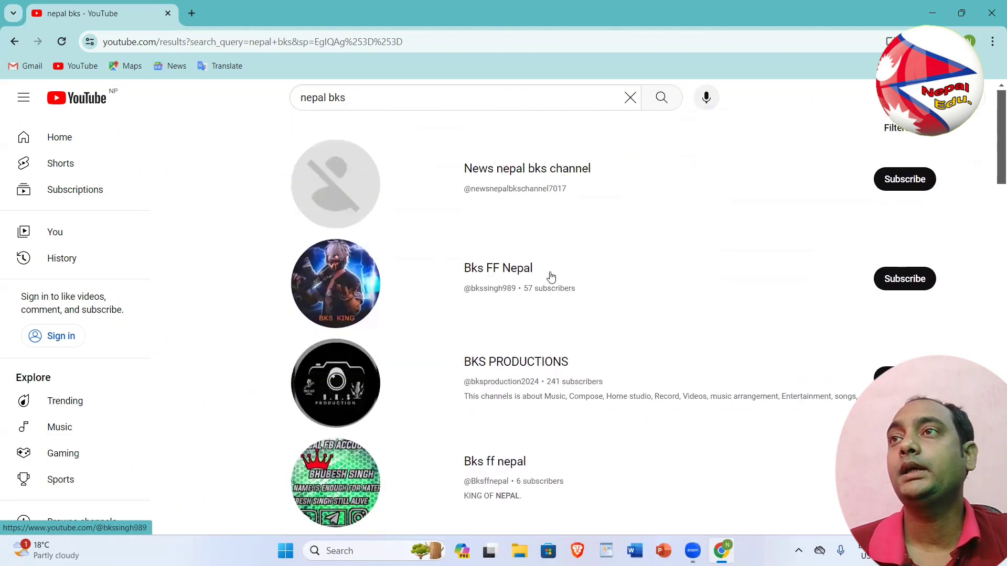
pyautogui.scroll(-5, 549, 294)
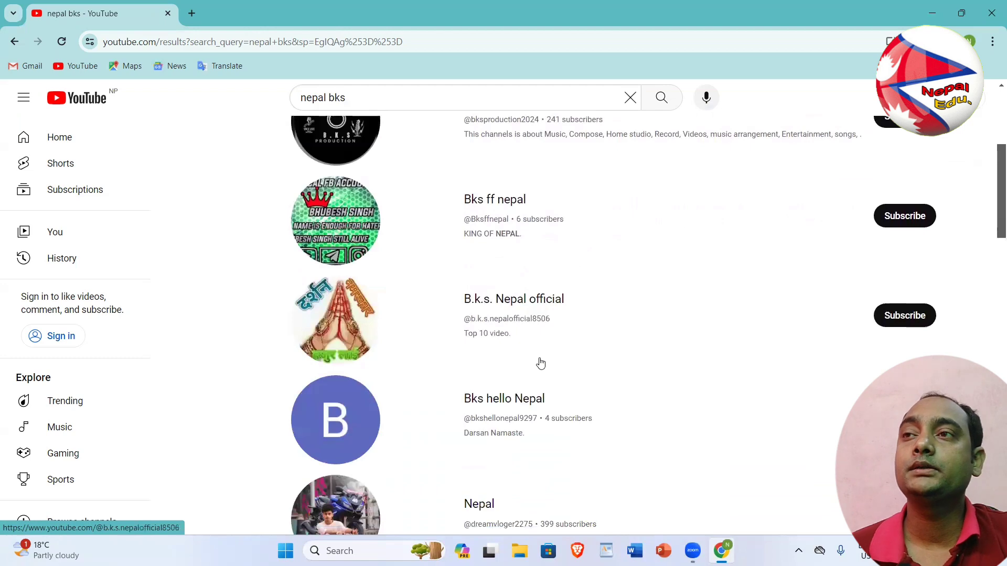
pyautogui.scroll(-2, 541, 363)
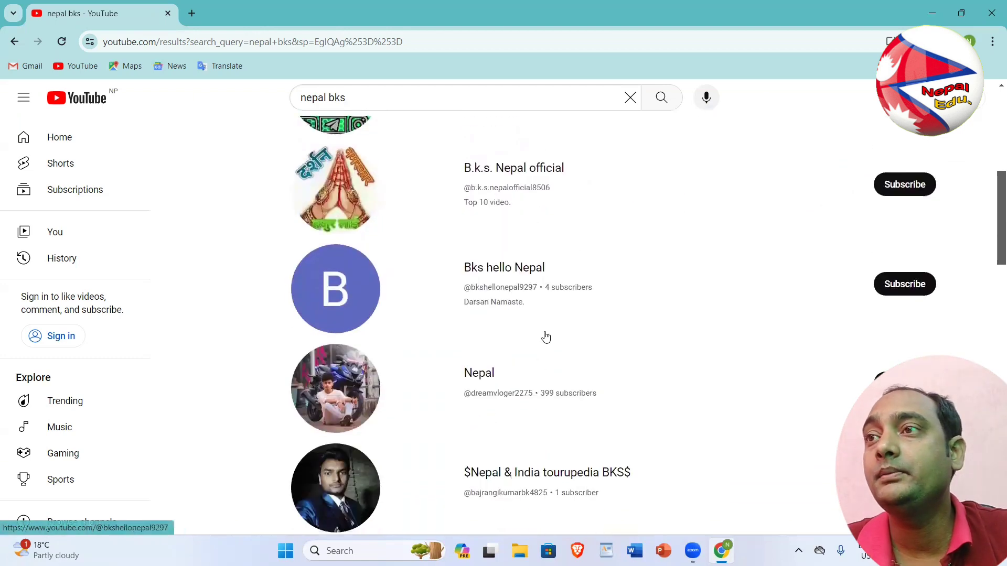
pyautogui.scroll(-4, 546, 338)
pyautogui.scroll(3, 545, 337)
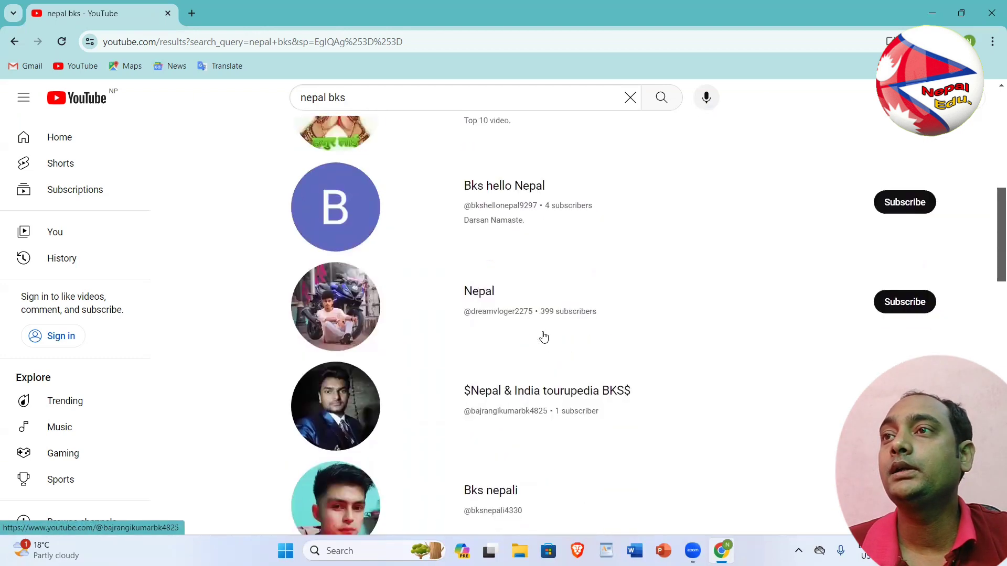
pyautogui.scroll(1, 544, 338)
pyautogui.scroll(2, 544, 338)
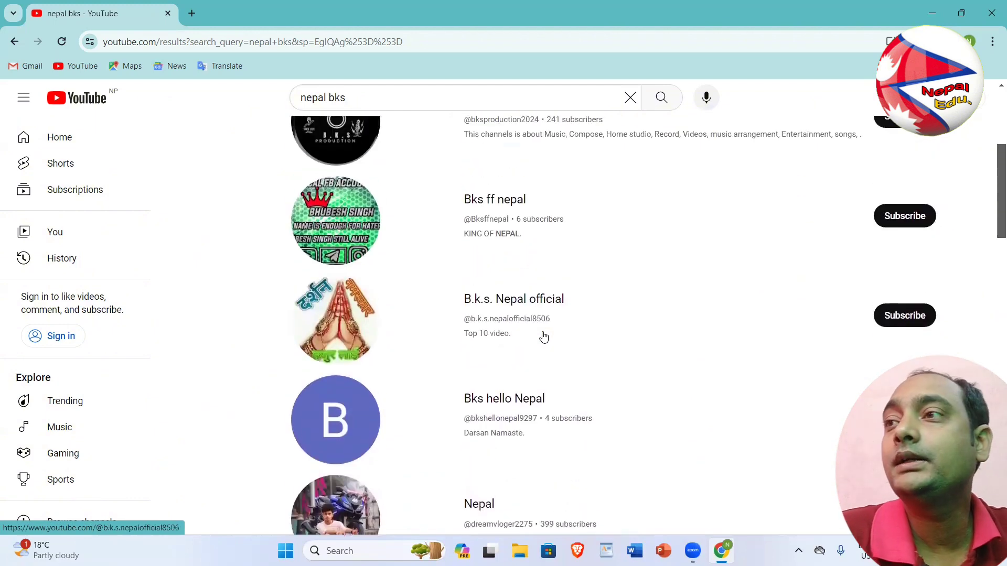
pyautogui.scroll(-1, 544, 337)
pyautogui.scroll(5, 544, 337)
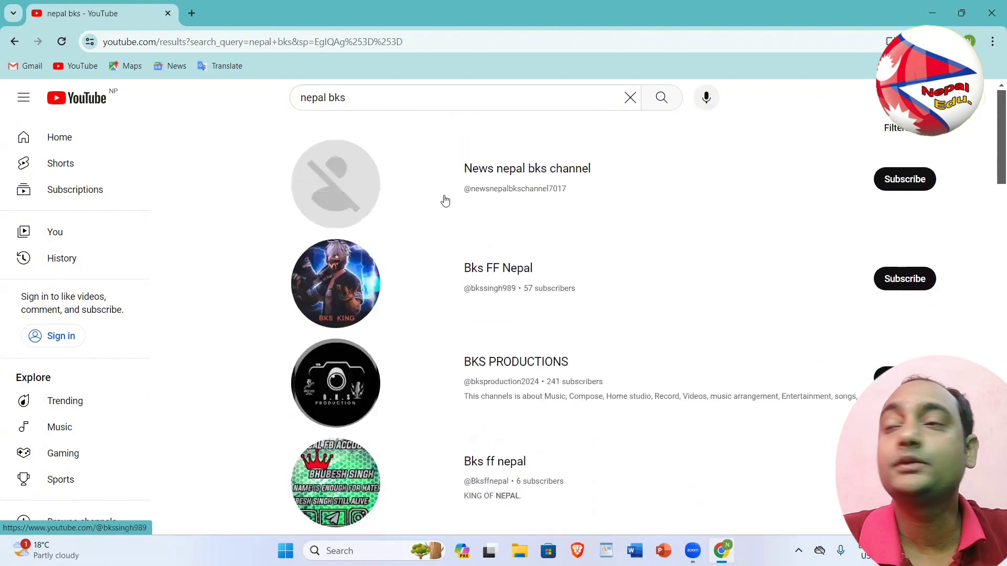
pyautogui.moveTo(360, 98); pyautogui.dragTo(285, 99)
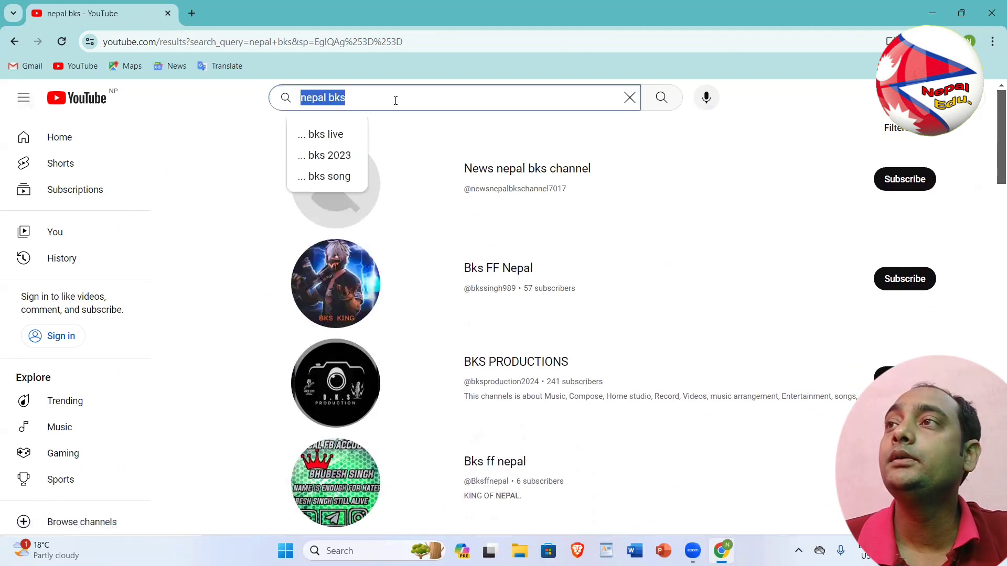
pyautogui.write('@')
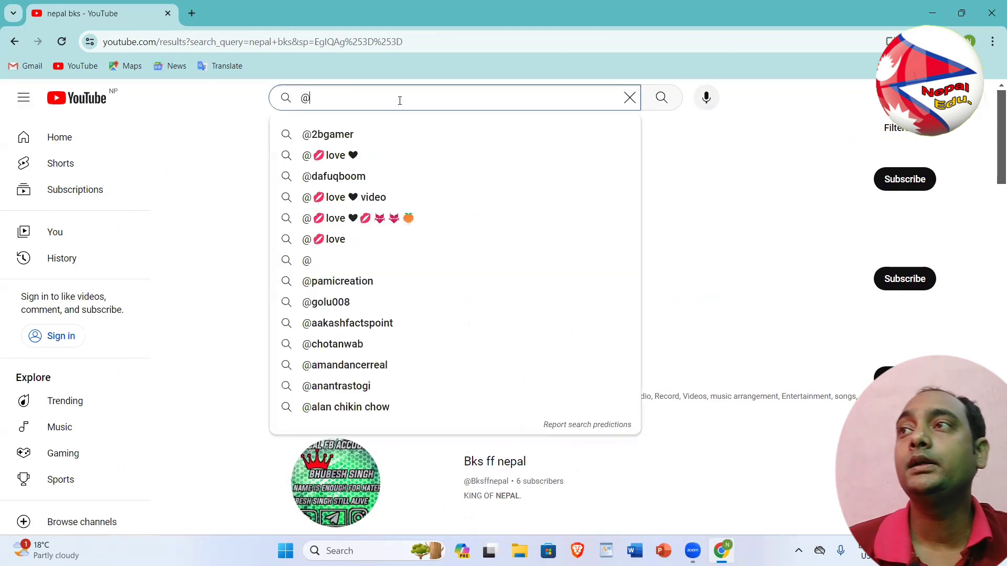
pyautogui.write('nepal')
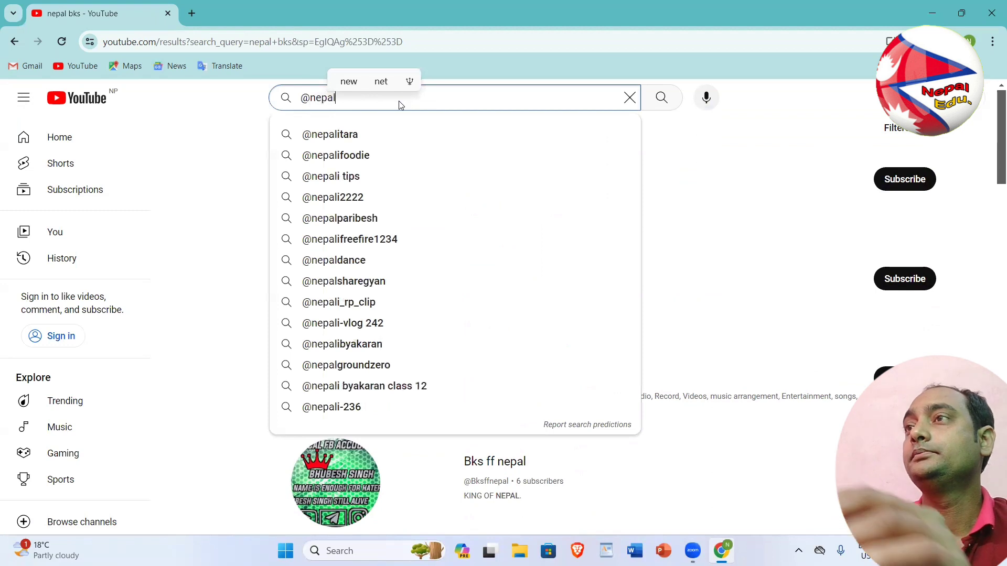
pyautogui.write('bks')
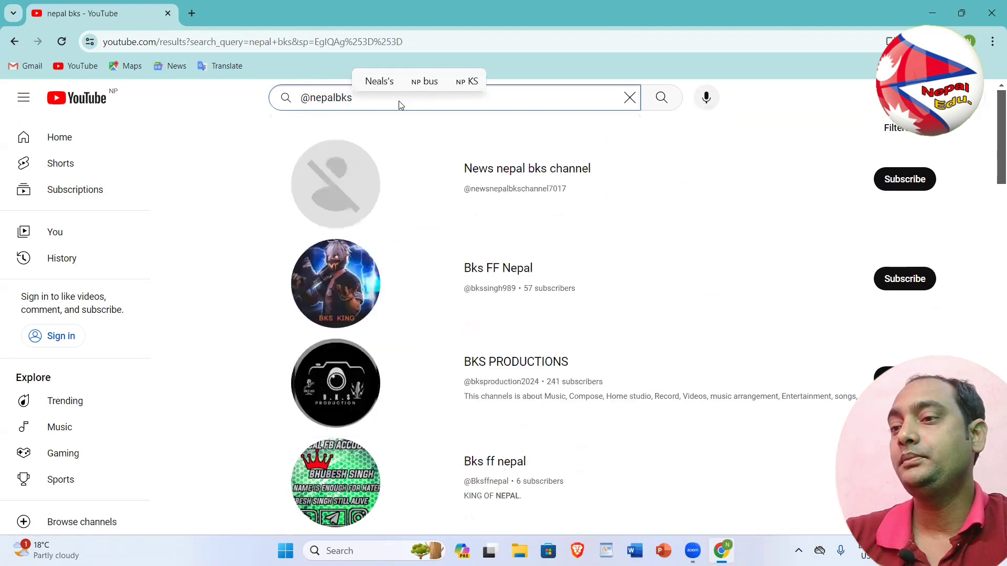
pyautogui.press('Return')
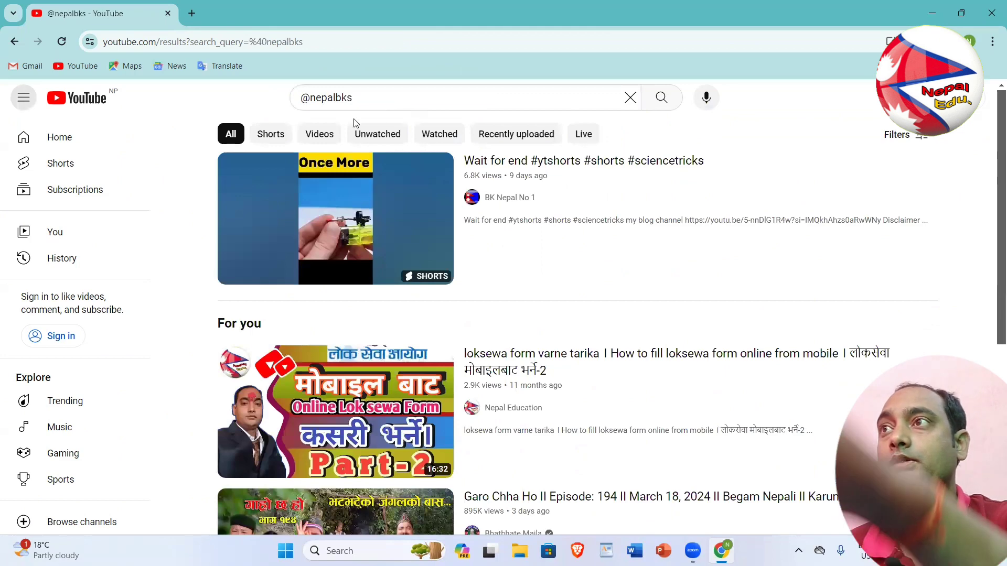
pyautogui.click(890, 138)
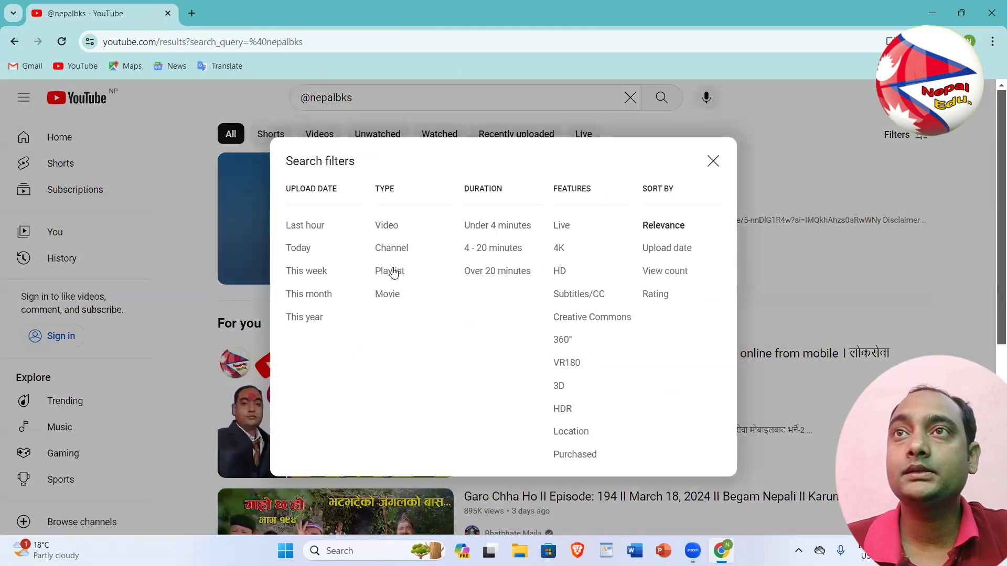
pyautogui.click(391, 247)
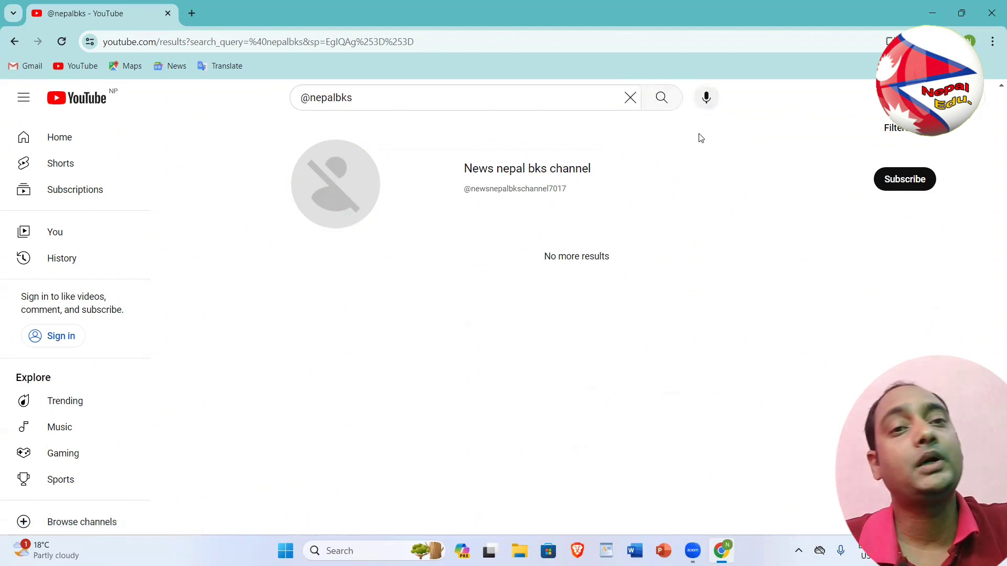
# Return to the YouTube home page, reload it, and open the profile's account menu
pyautogui.click(87, 99)
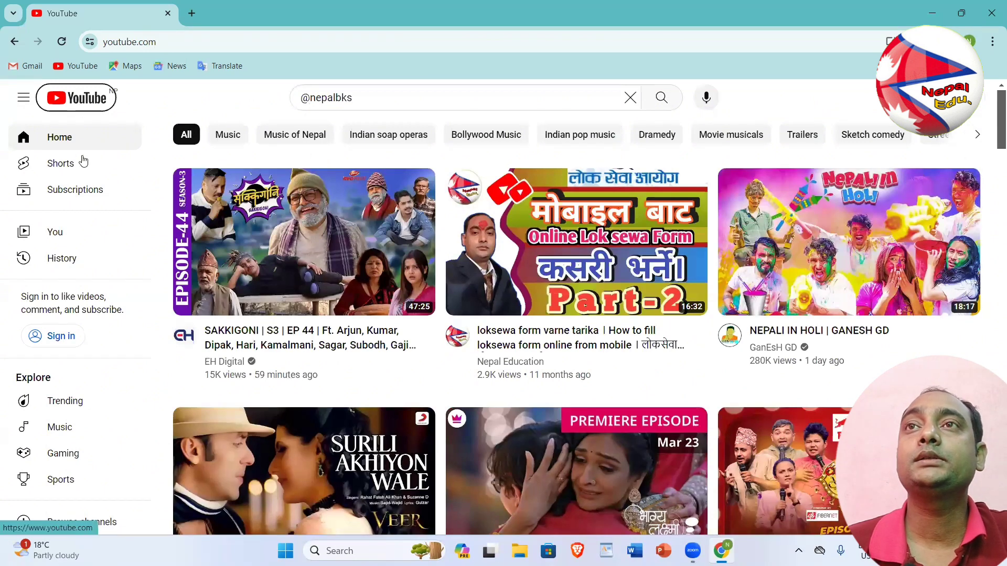
pyautogui.click(79, 98)
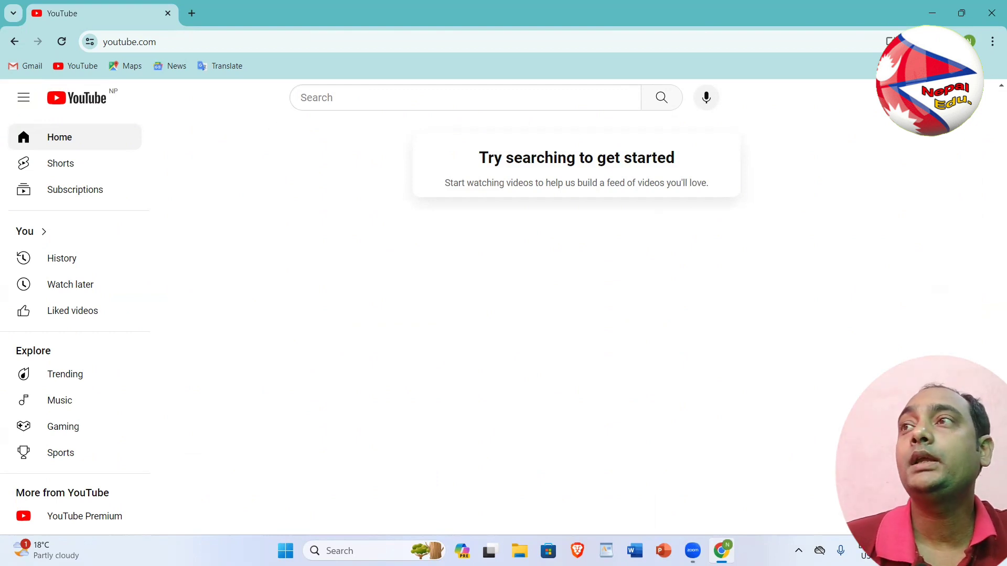
pyautogui.click(969, 41)
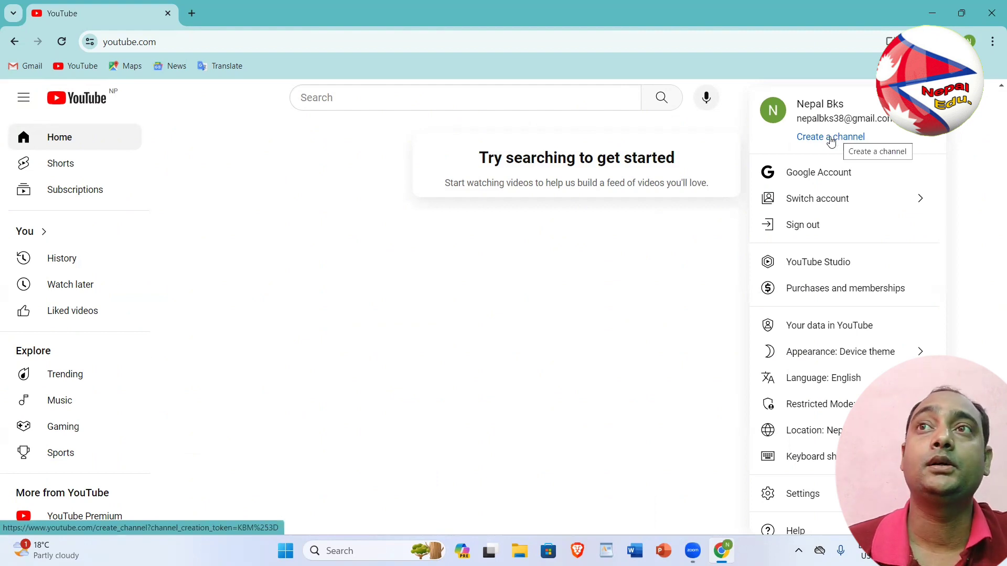
# Start creating a channel and confirm the channel name Nepal Bks
pyautogui.click(831, 138)
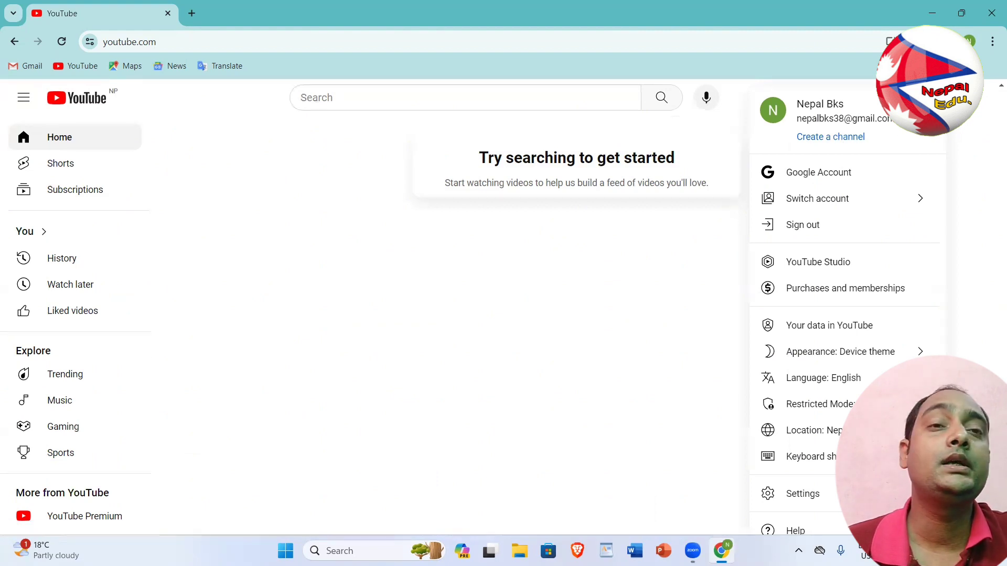
pyautogui.click(838, 139)
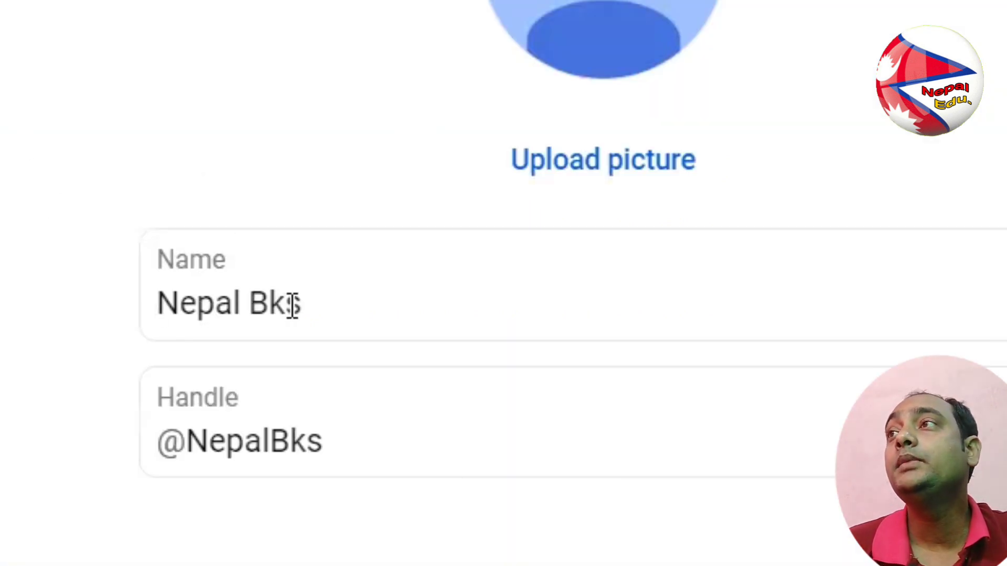
pyautogui.click(312, 304)
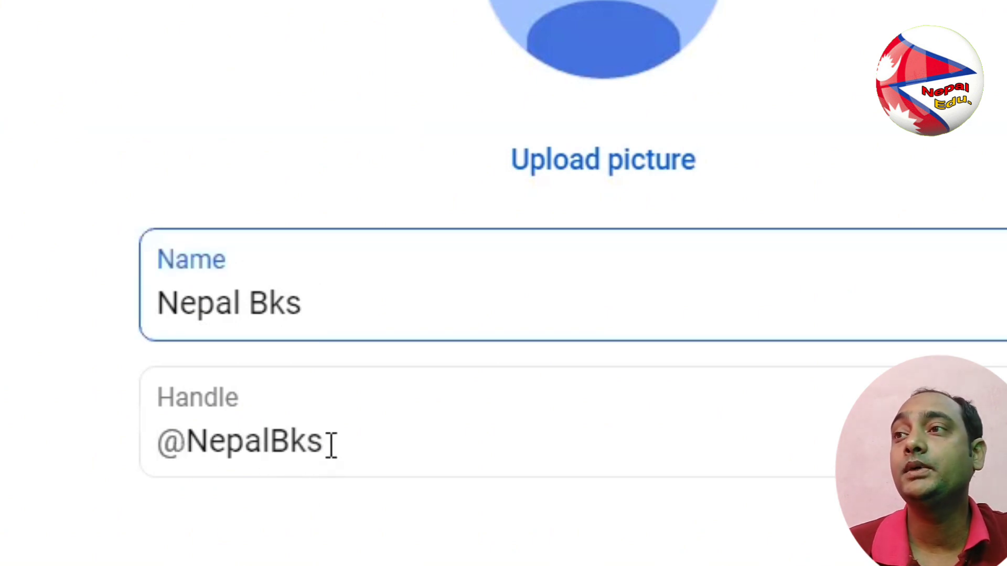
pyautogui.click(288, 440)
pyautogui.press('BackSpace')
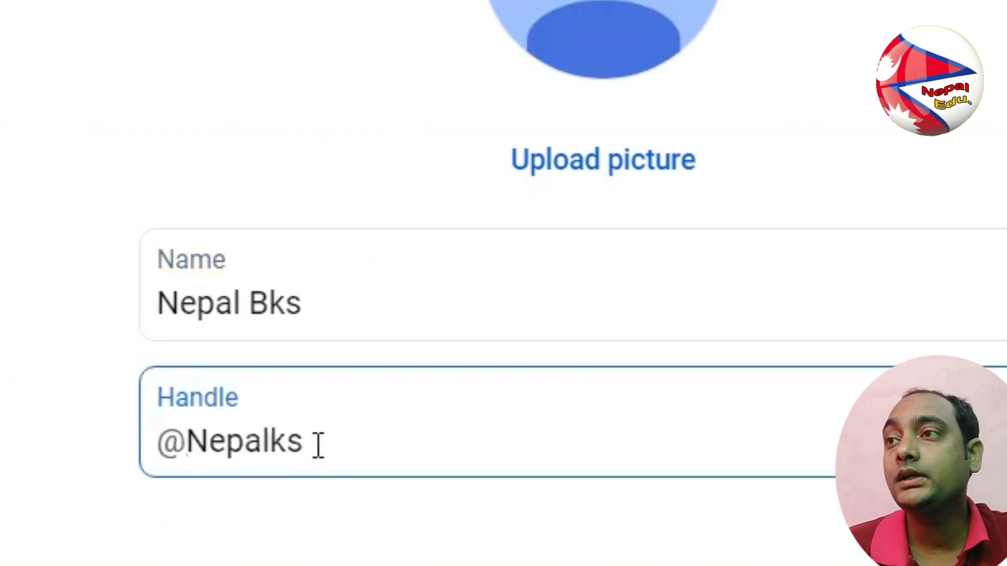
pyautogui.write('b')
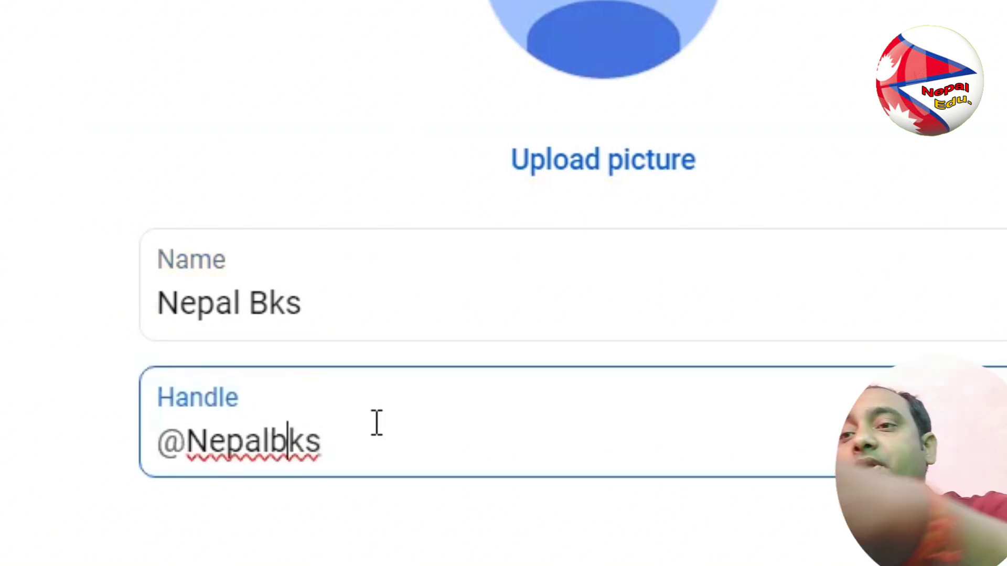
pyautogui.click(376, 429)
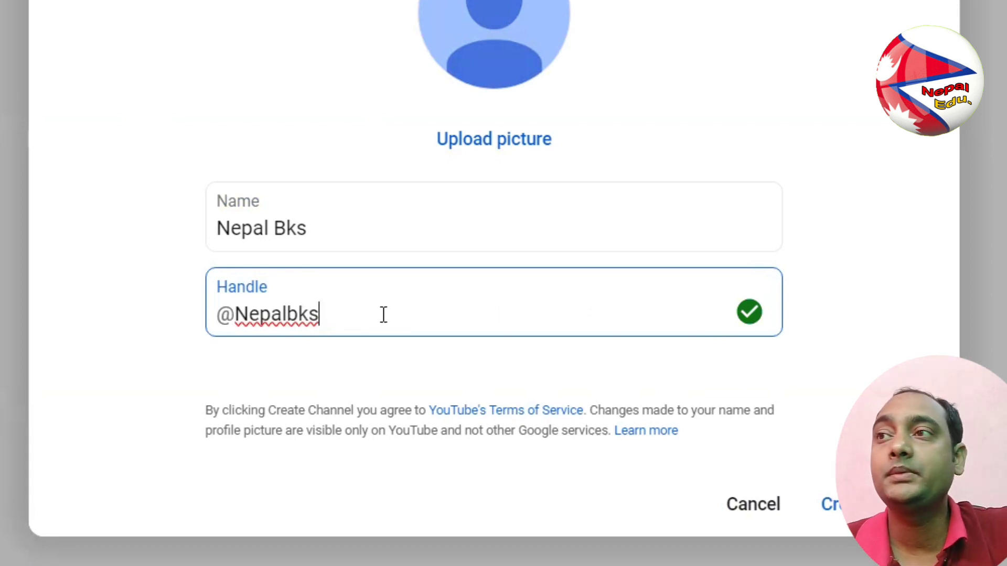
pyautogui.press('BackSpace')
pyautogui.press('BackSpace')
pyautogui.press('BackSpace')
pyautogui.press('BackSpace')
pyautogui.press('BackSpace')
pyautogui.press('BackSpace')
pyautogui.press('BackSpace')
pyautogui.press('BackSpace')
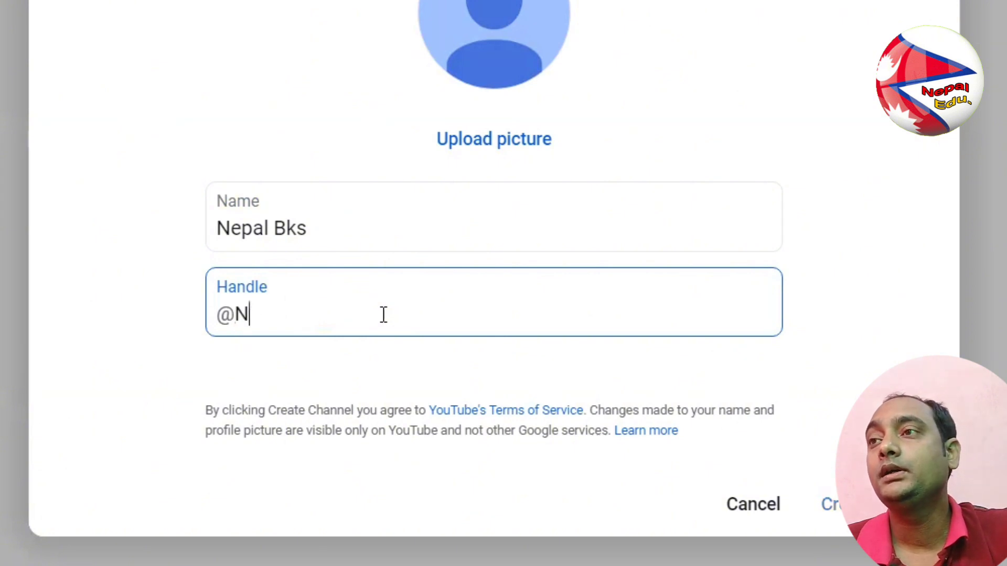
pyautogui.write('ne')
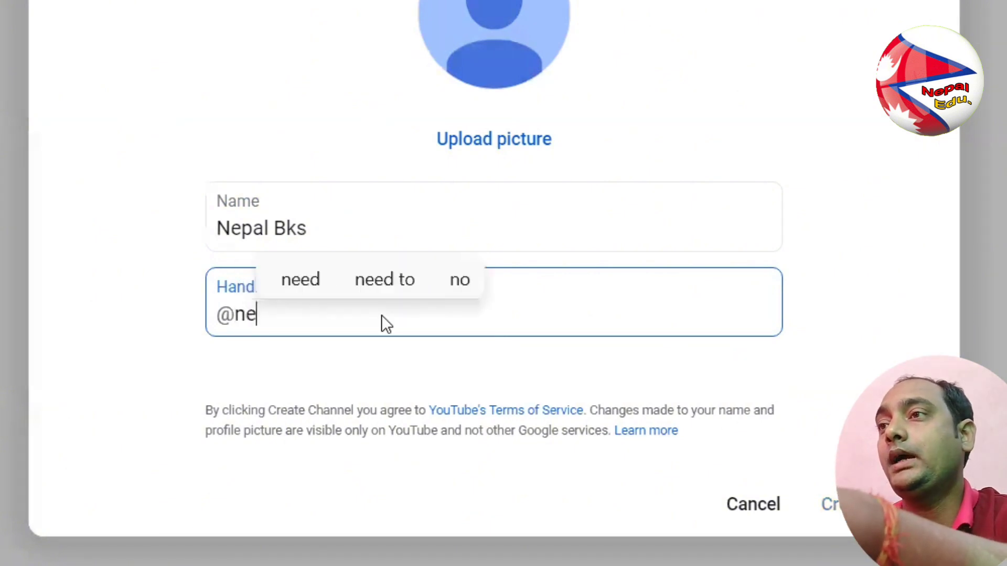
pyautogui.write('paledu')
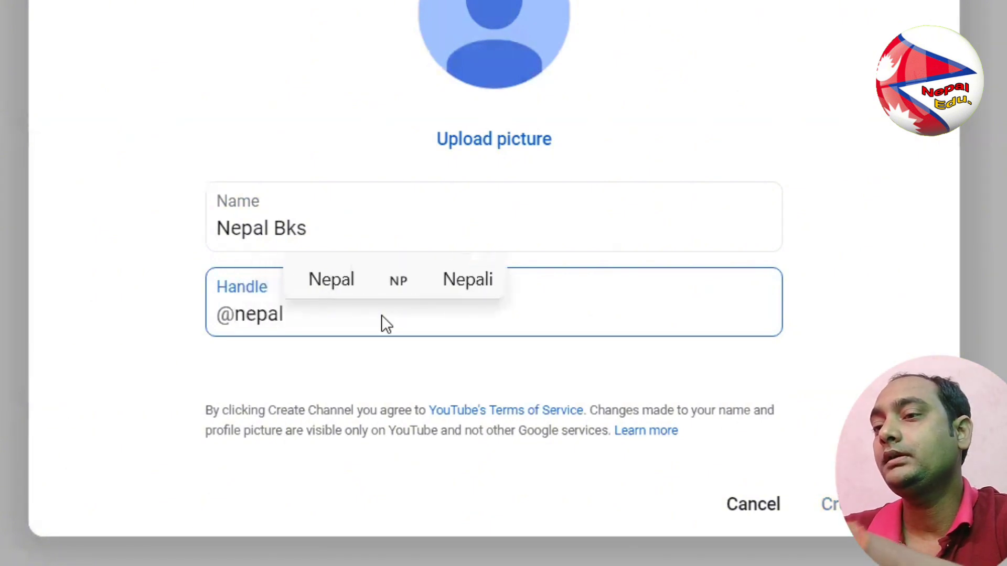
pyautogui.write('cation')
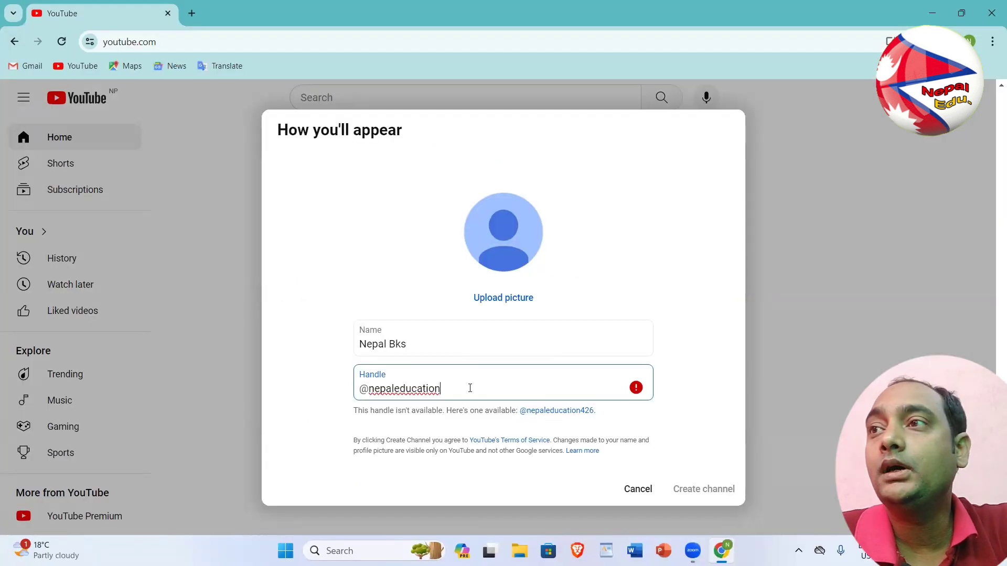
pyautogui.press('BackSpace')
pyautogui.press('BackSpace')
pyautogui.press('BackSpace')
pyautogui.press('BackSpace')
pyautogui.press('BackSpace')
pyautogui.press('BackSpace')
pyautogui.press('BackSpace')
pyautogui.press('BackSpace')
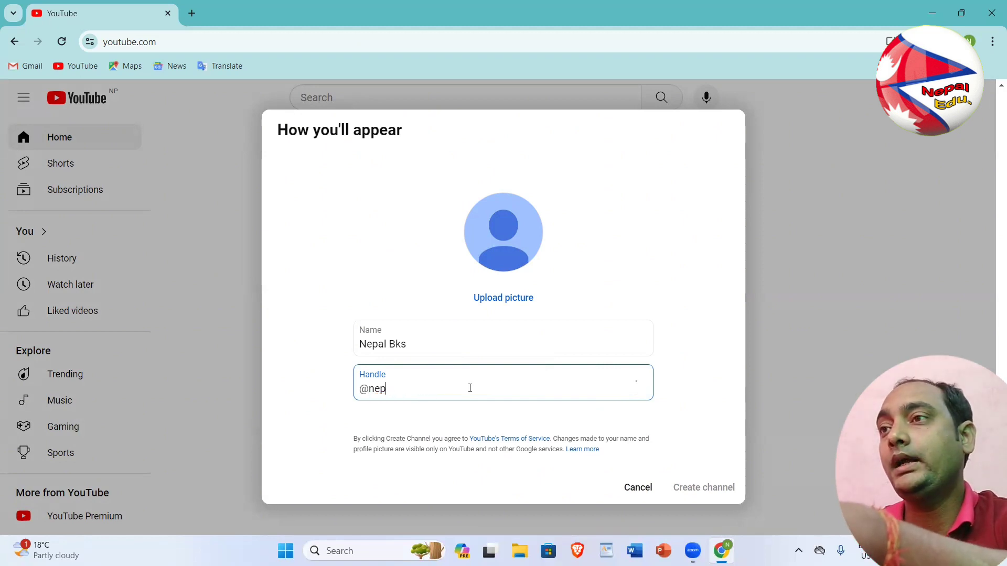
pyautogui.write('albk')
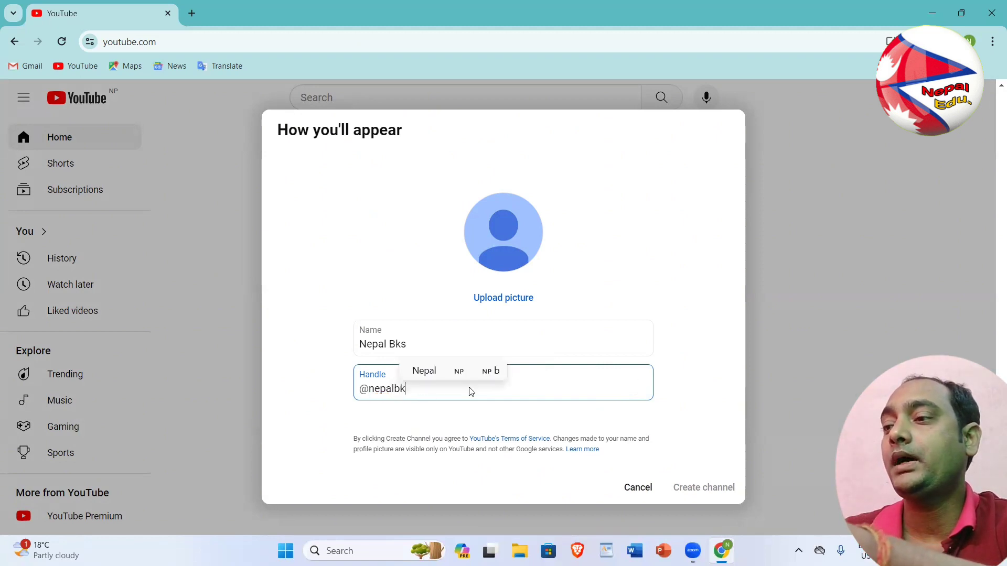
pyautogui.write('s')
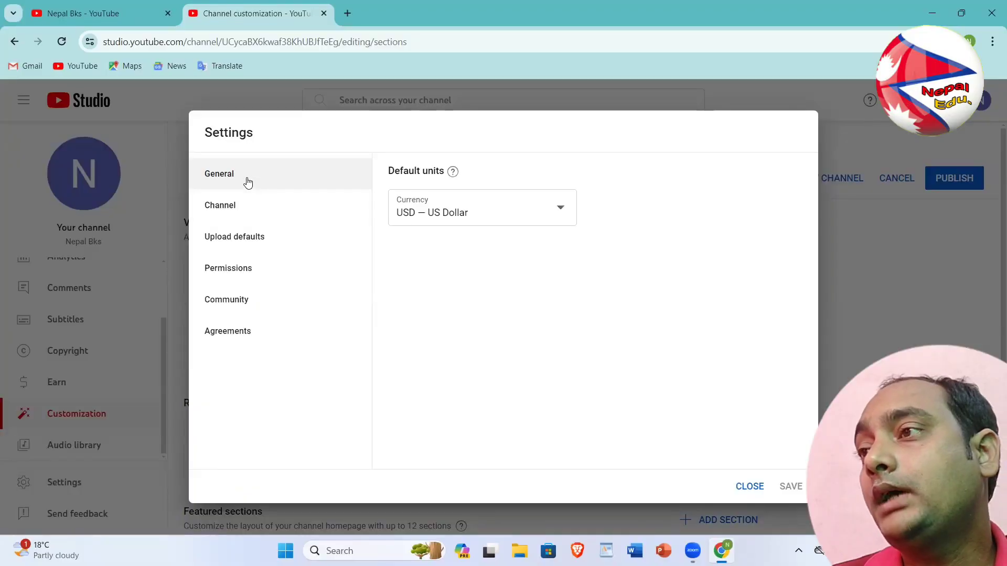
# Set the default currency to NPR — Nepalese Rupee and check the channel's country of residence
pyautogui.click(483, 210)
pyautogui.click(462, 328)
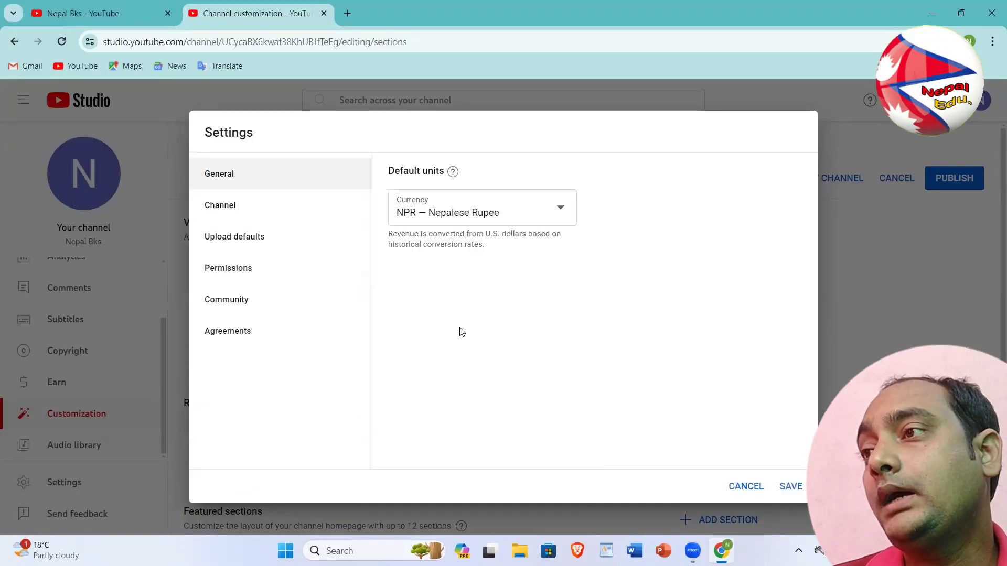
pyautogui.click(233, 217)
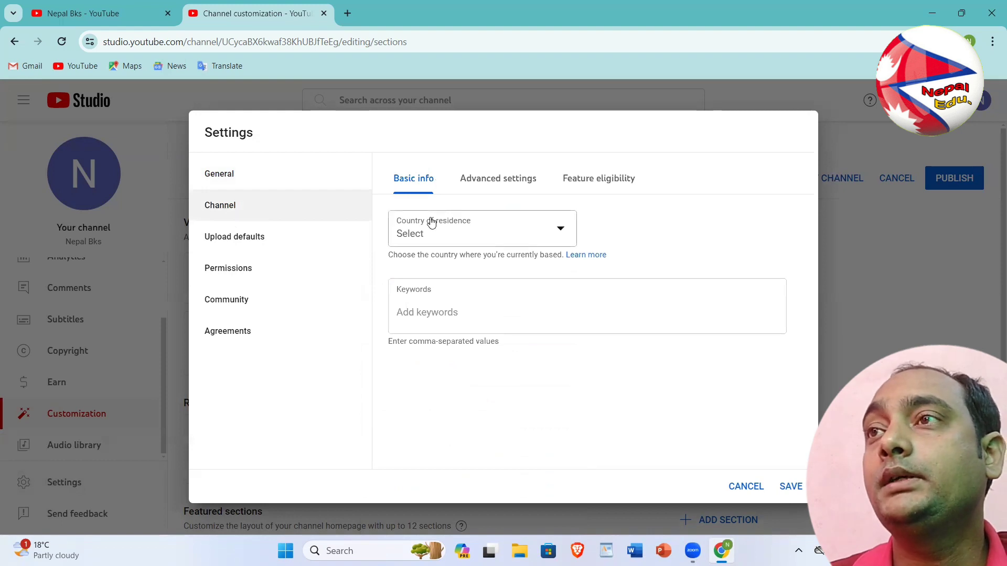
pyautogui.click(484, 238)
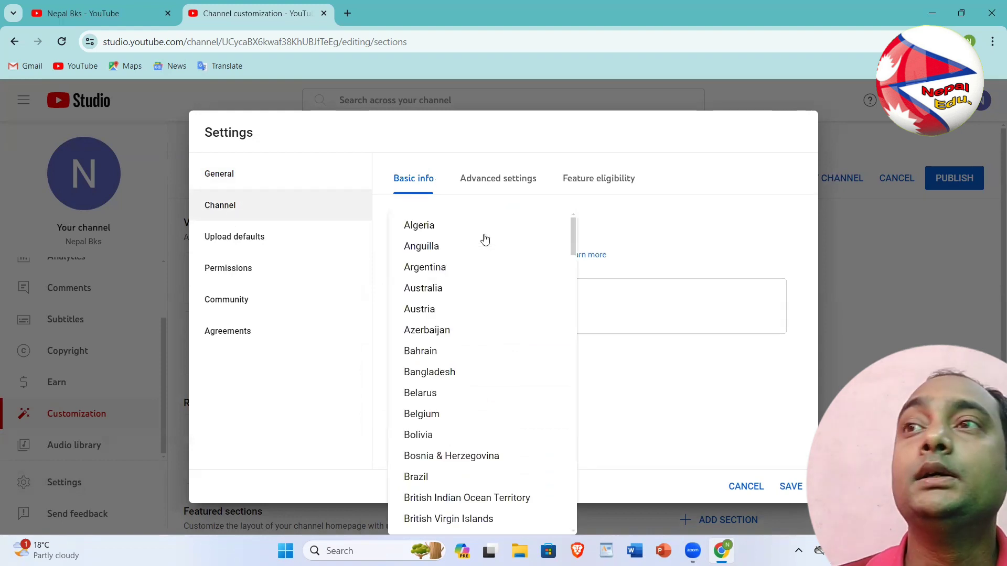
# Review the channel's Advanced settings and Feature eligibility for Nepal Bks
pyautogui.scroll(-8, 438, 464)
pyautogui.scroll(-9, 440, 464)
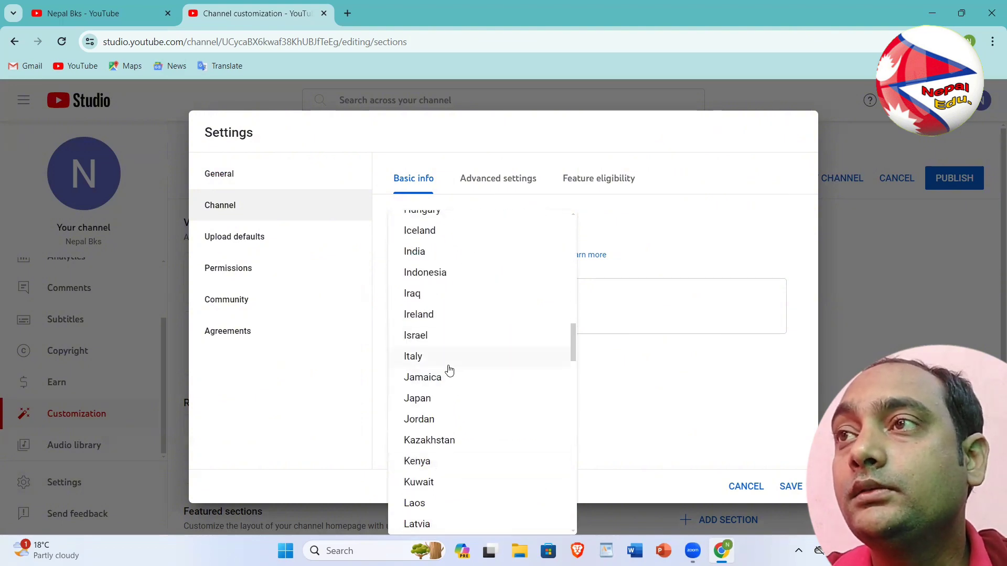
pyautogui.click(498, 179)
pyautogui.click(615, 187)
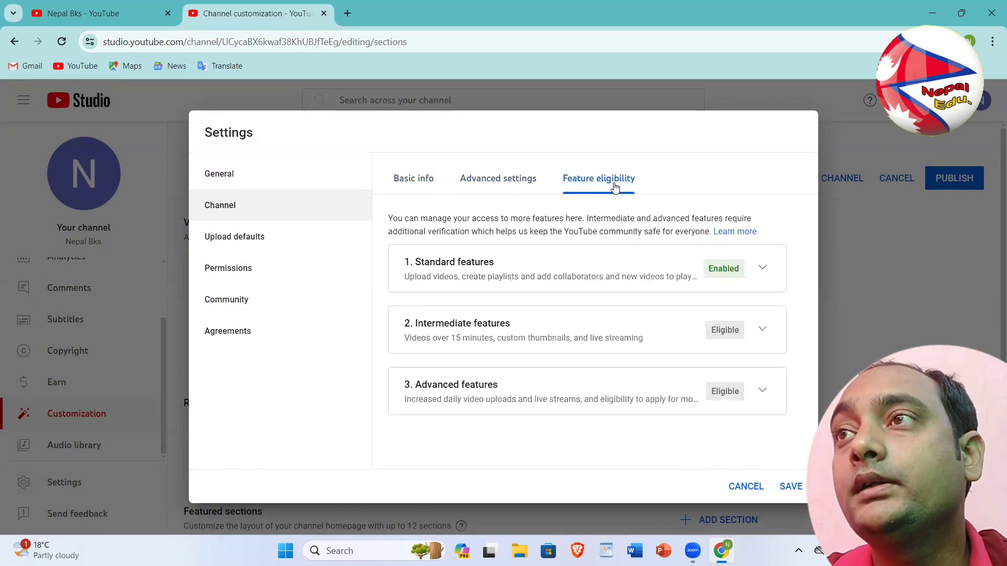